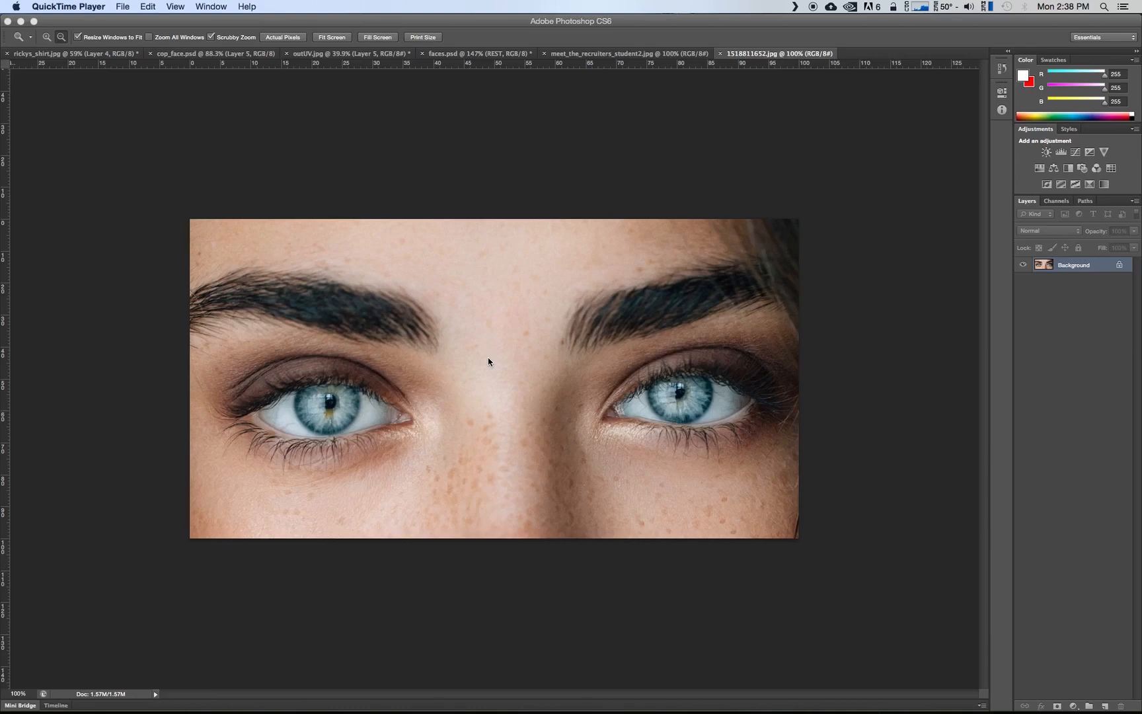
Convert the locked Background of the eye photo into a regular layer with the default name and settings
{"action": "left_click", "coordinate": [399, 201]}
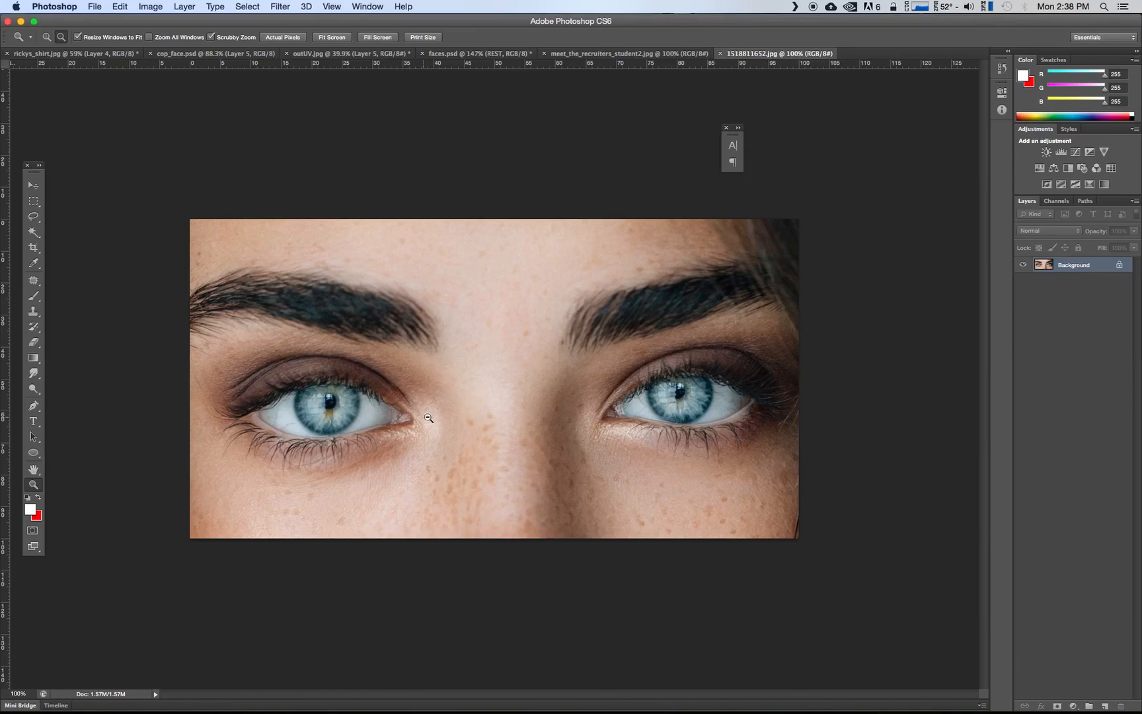
{"action": "left_click", "coordinate": [72, 467]}
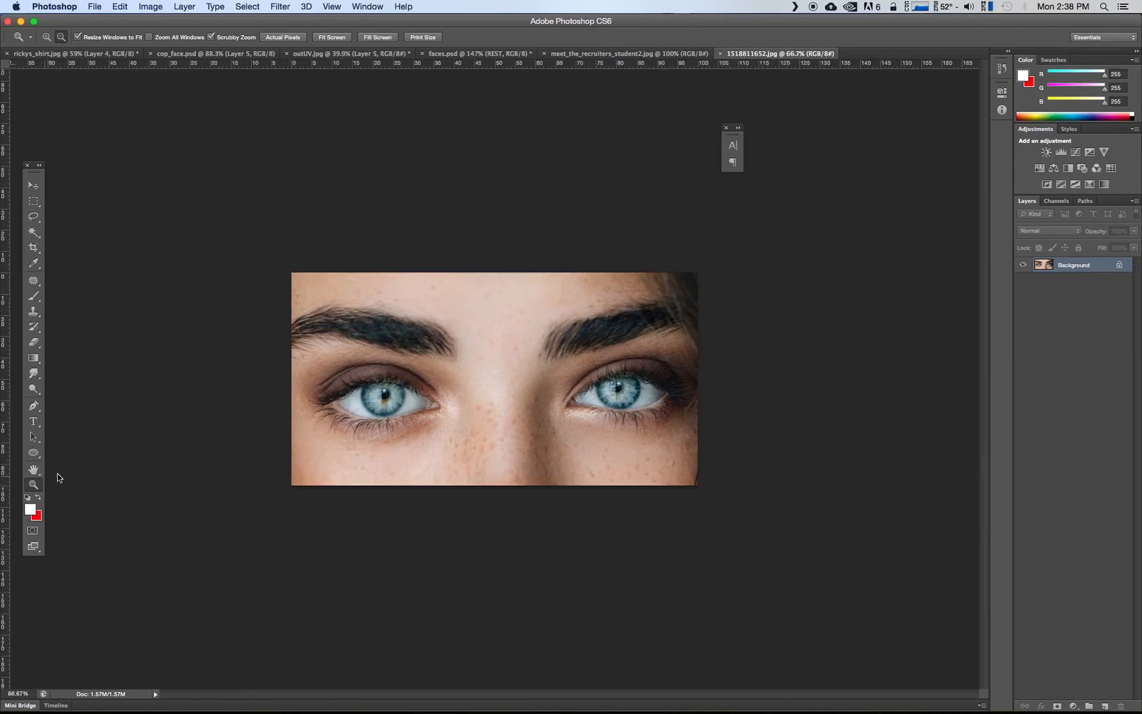
{"action": "left_click_drag", "start_coordinate": [56, 475], "coordinate": [131, 260]}
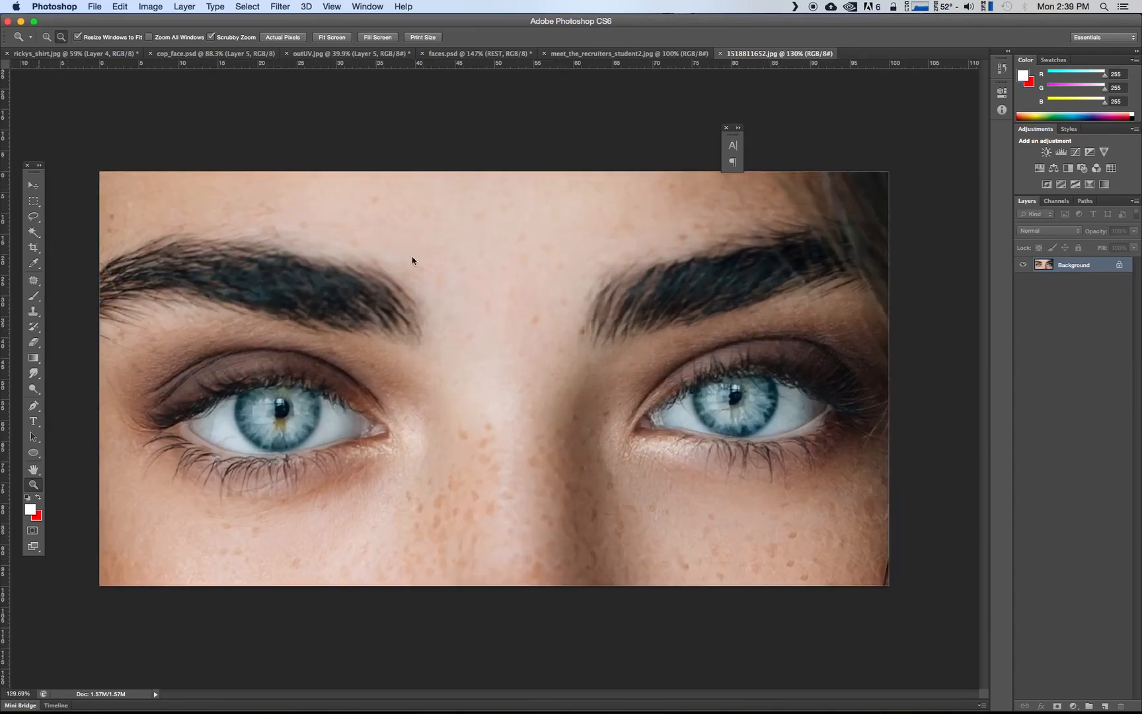
{"action": "double_click", "coordinate": [1069, 269]}
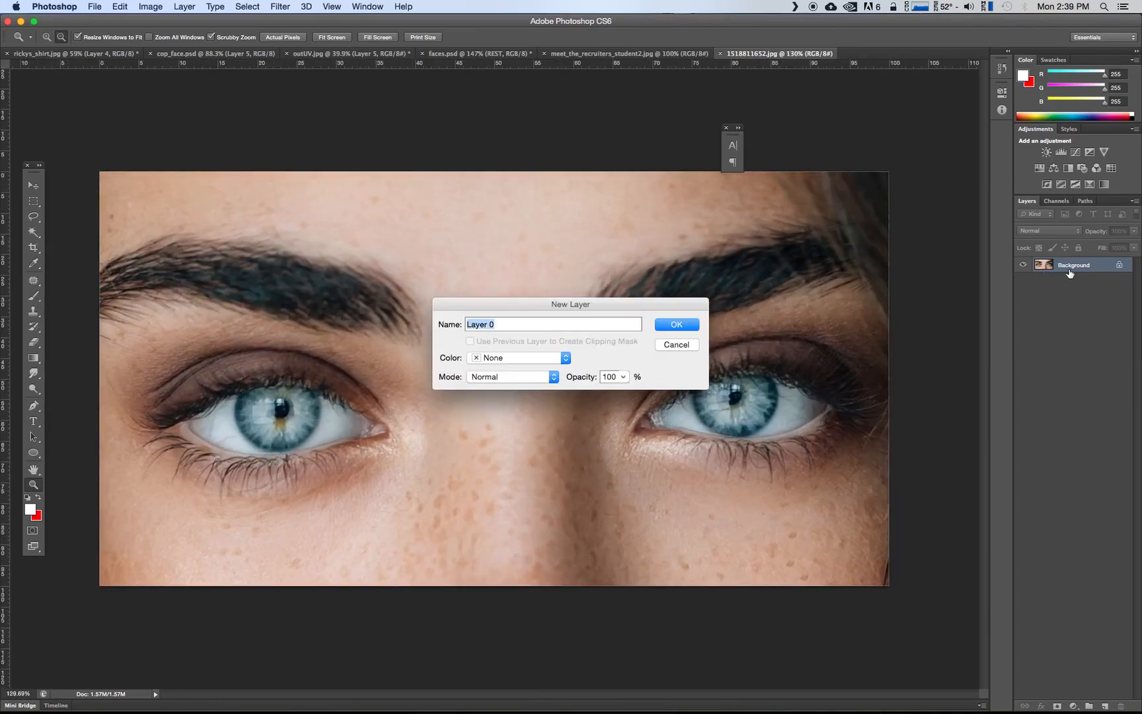
{"action": "left_click", "coordinate": [684, 325]}
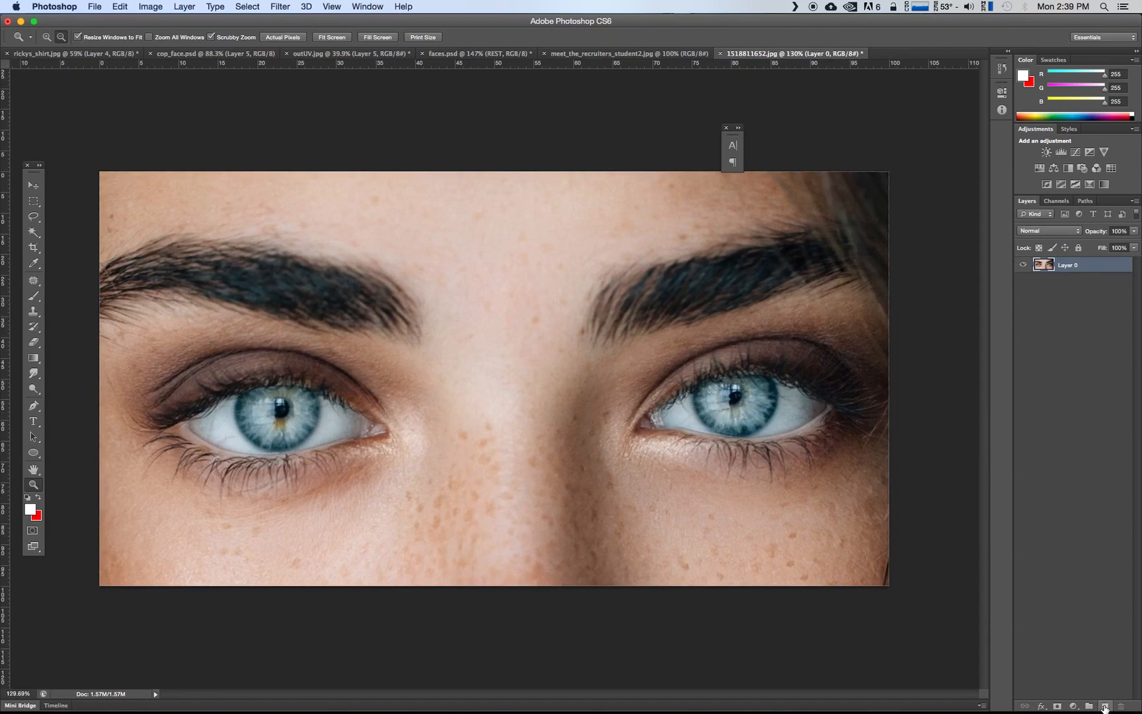
Add a new empty layer above the photo and name it eye_color
{"action": "left_click", "coordinate": [1104, 706]}
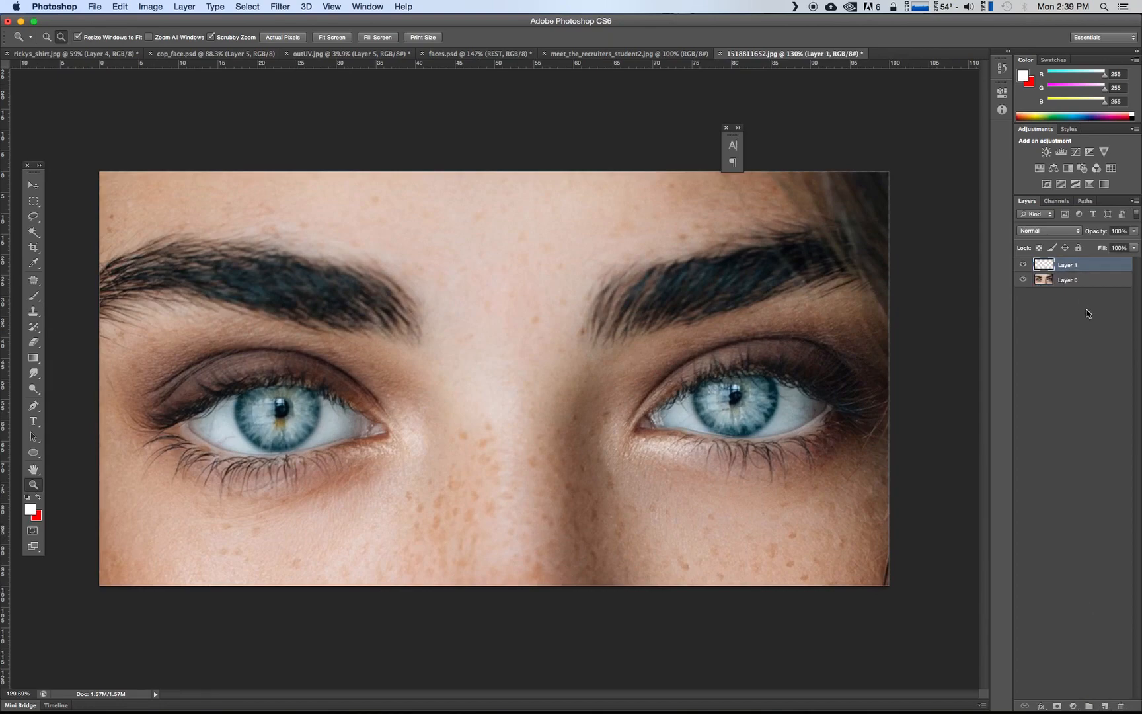
{"action": "double_click", "coordinate": [1070, 265]}
{"action": "type", "text": "eye_cont"}
{"action": "type", "text": "r"}
{"action": "key", "text": "Return"}
Paint a solid red dot over each iris on the eye_color layer with a 100-pixel brush
{"action": "left_click", "coordinate": [39, 501]}
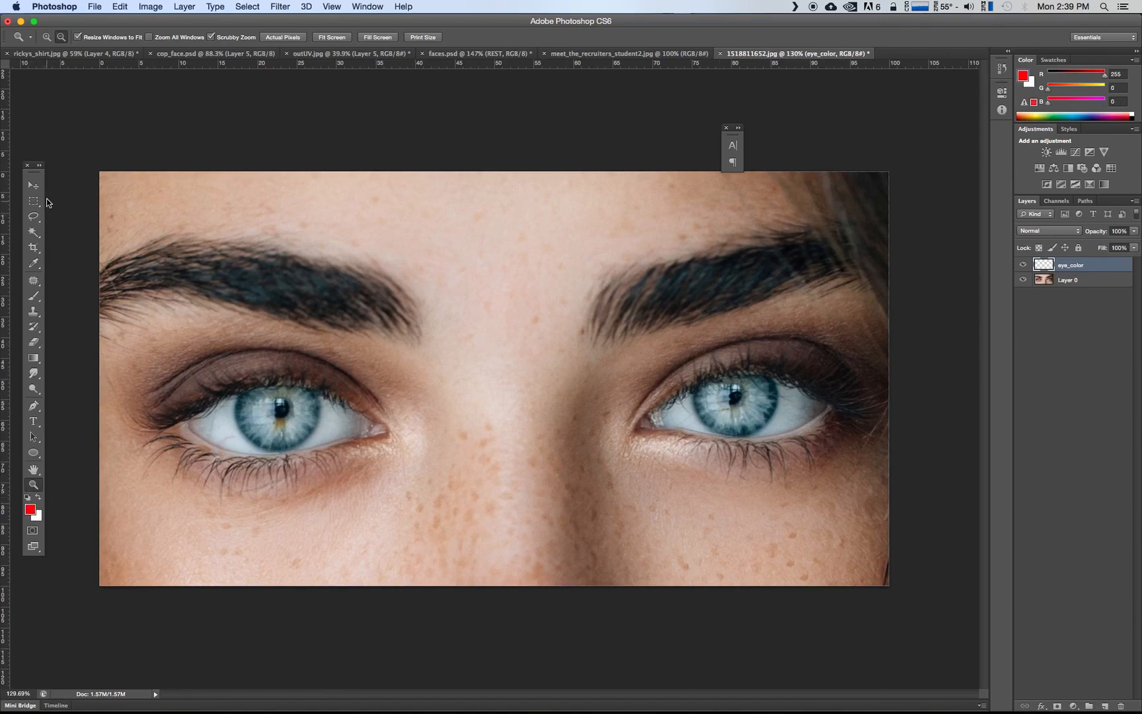
{"action": "left_click", "coordinate": [33, 295]}
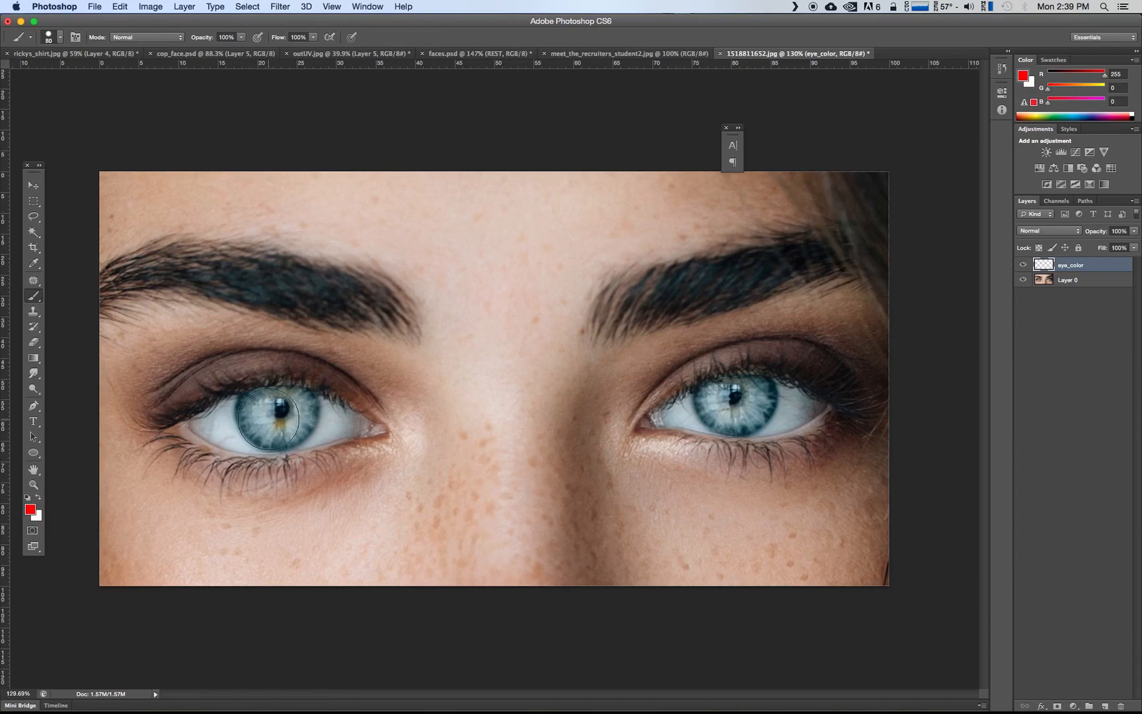
{"action": "key", "text": "bracketright"}
{"action": "key", "text": "bracketright"}
{"action": "key", "text": "bracketright"}
{"action": "key", "text": "bracketleft"}
{"action": "key", "text": "bracketright"}
{"action": "key", "text": "bracketright"}
{"action": "key", "text": "bracketleft"}
{"action": "key", "text": "bracketright"}
{"action": "key", "text": "bracketleft"}
{"action": "left_click", "coordinate": [277, 413]}
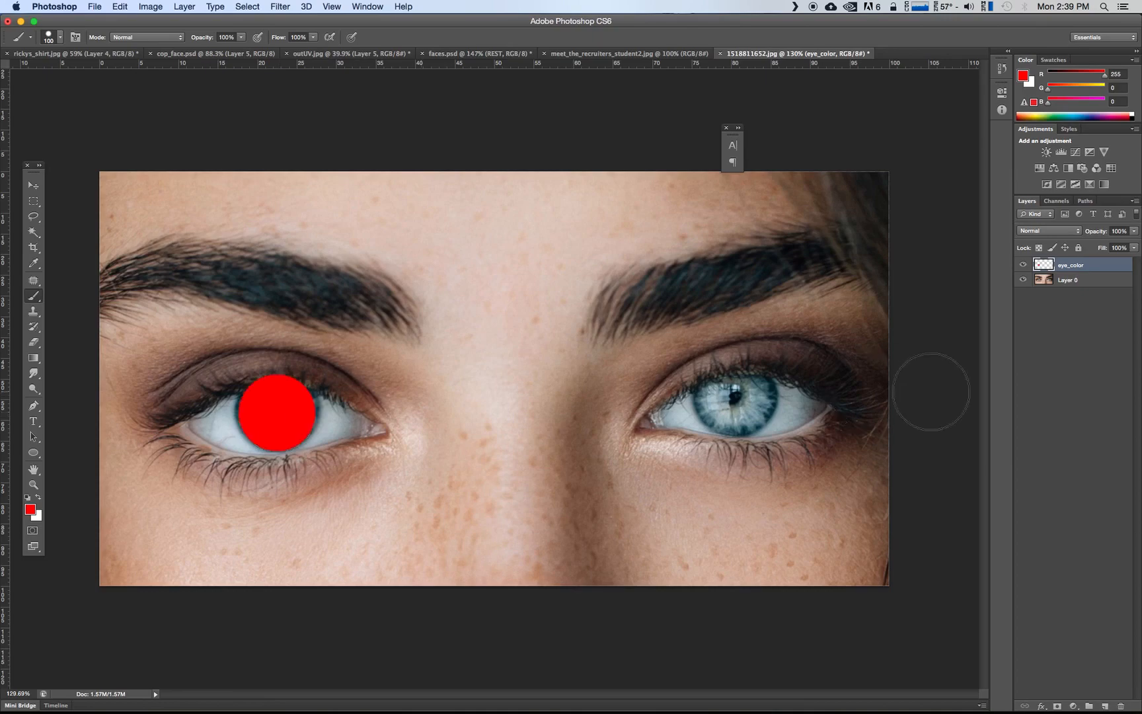
{"action": "left_click", "coordinate": [736, 398]}
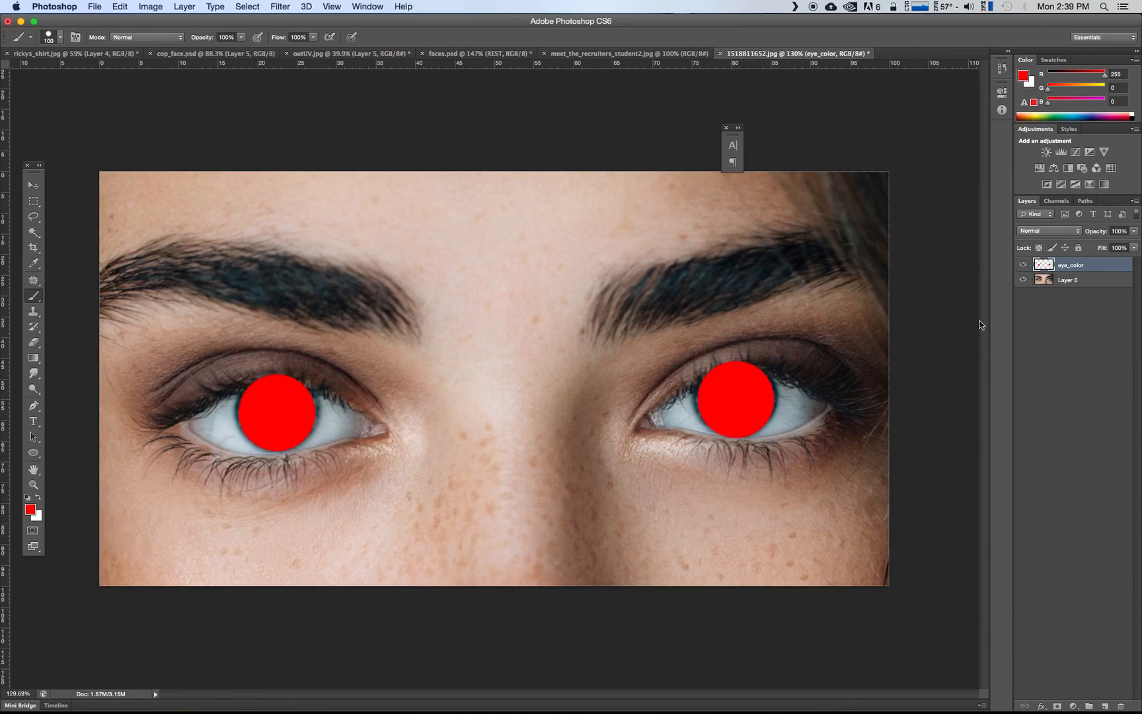
Try the Overlay blend mode on the eye_color layer, and set it to Multiply instead
{"action": "left_click", "coordinate": [1025, 234]}
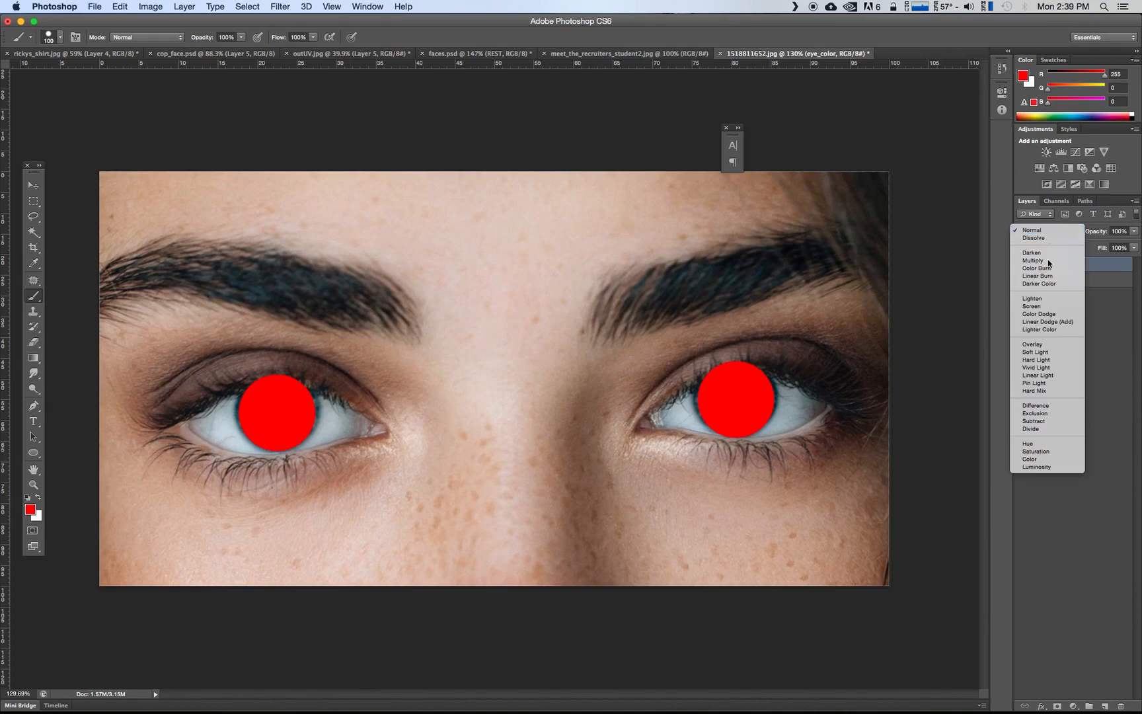
{"action": "left_click", "coordinate": [1041, 347]}
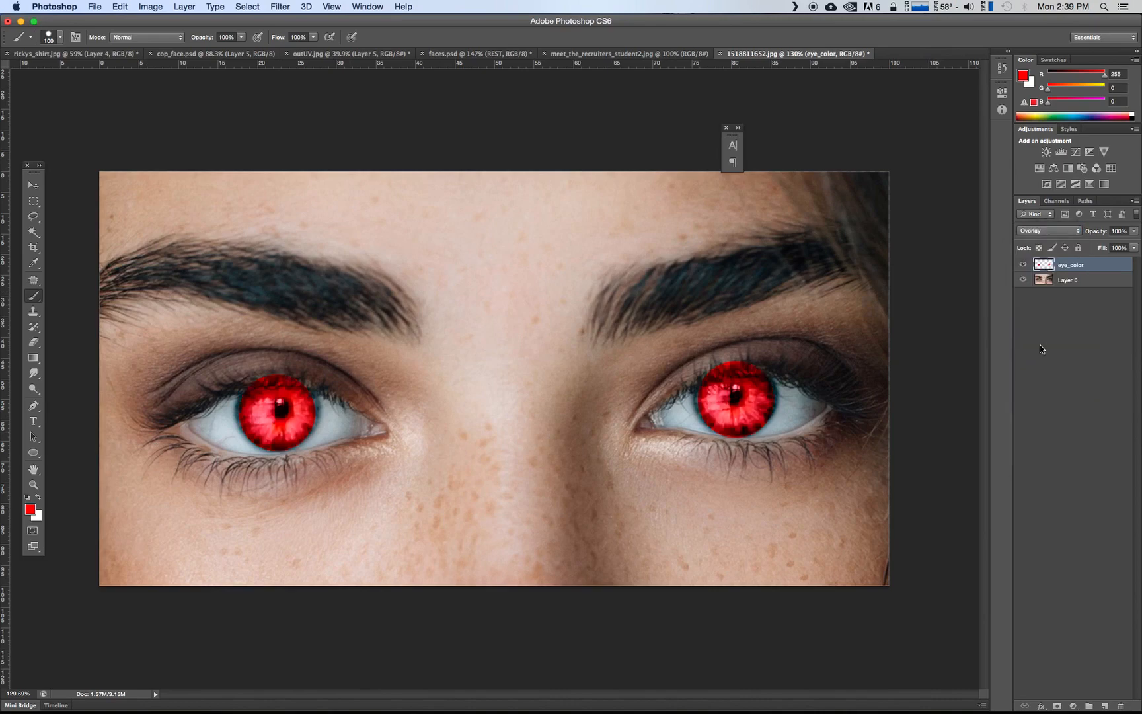
{"action": "left_click", "coordinate": [1058, 238]}
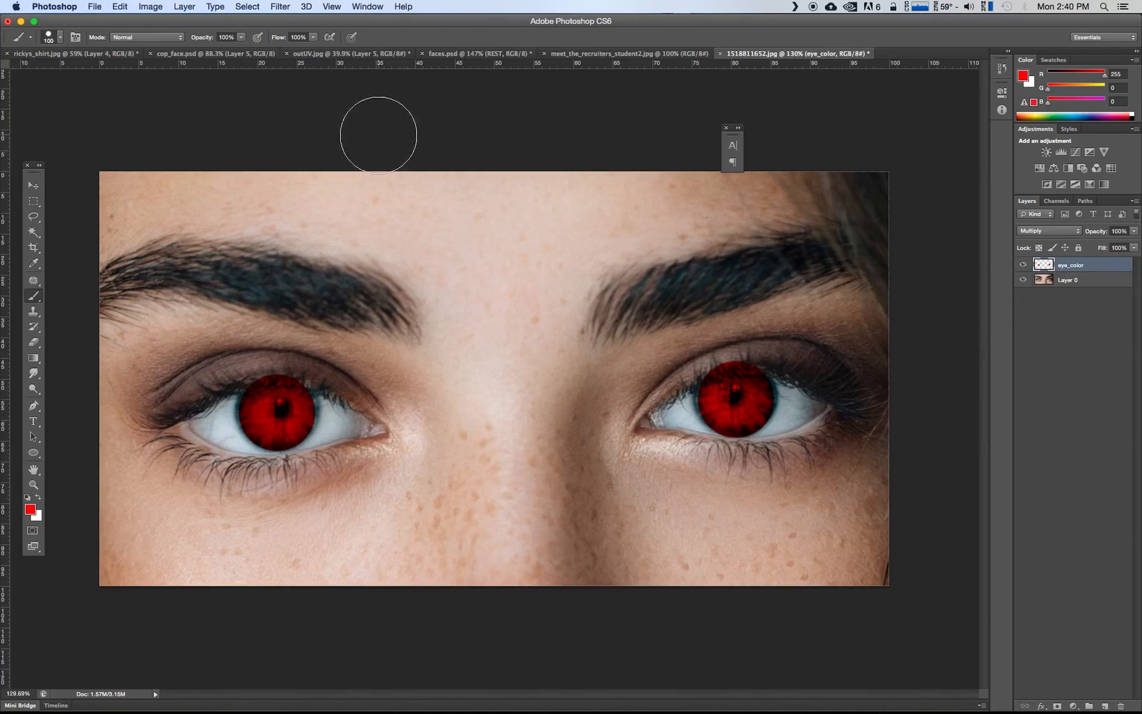
{"action": "left_click", "coordinate": [248, 7]}
{"action": "mouse_move", "coordinate": [281, 6]}
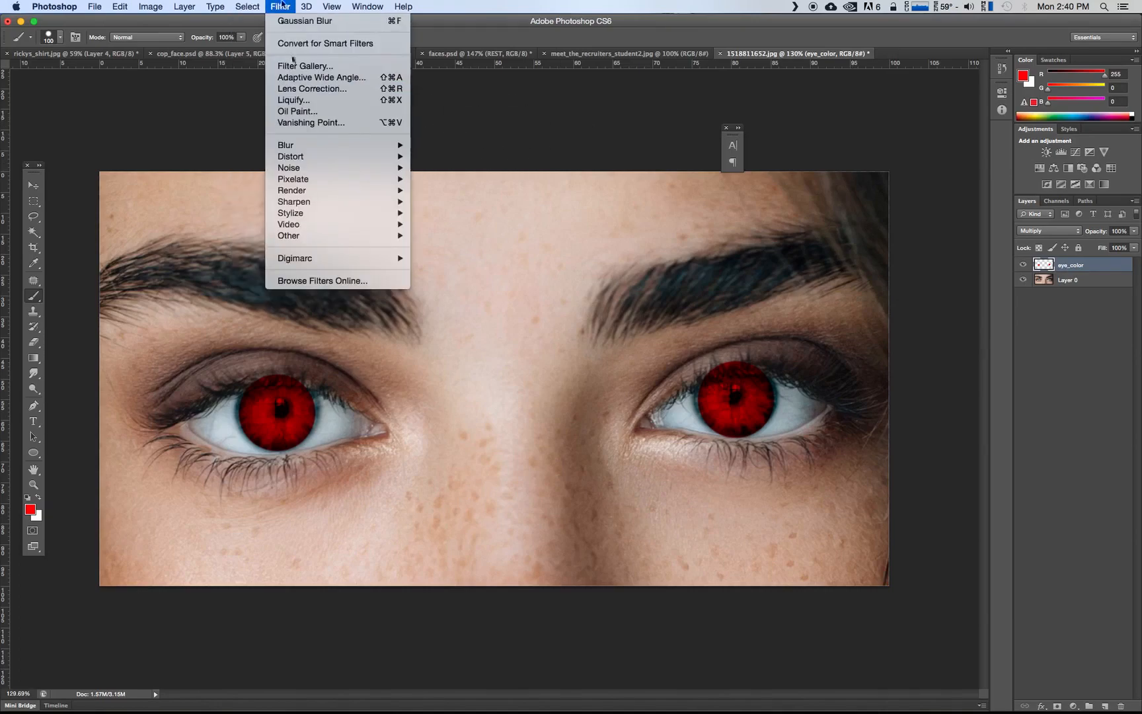
{"action": "mouse_move", "coordinate": [308, 146]}
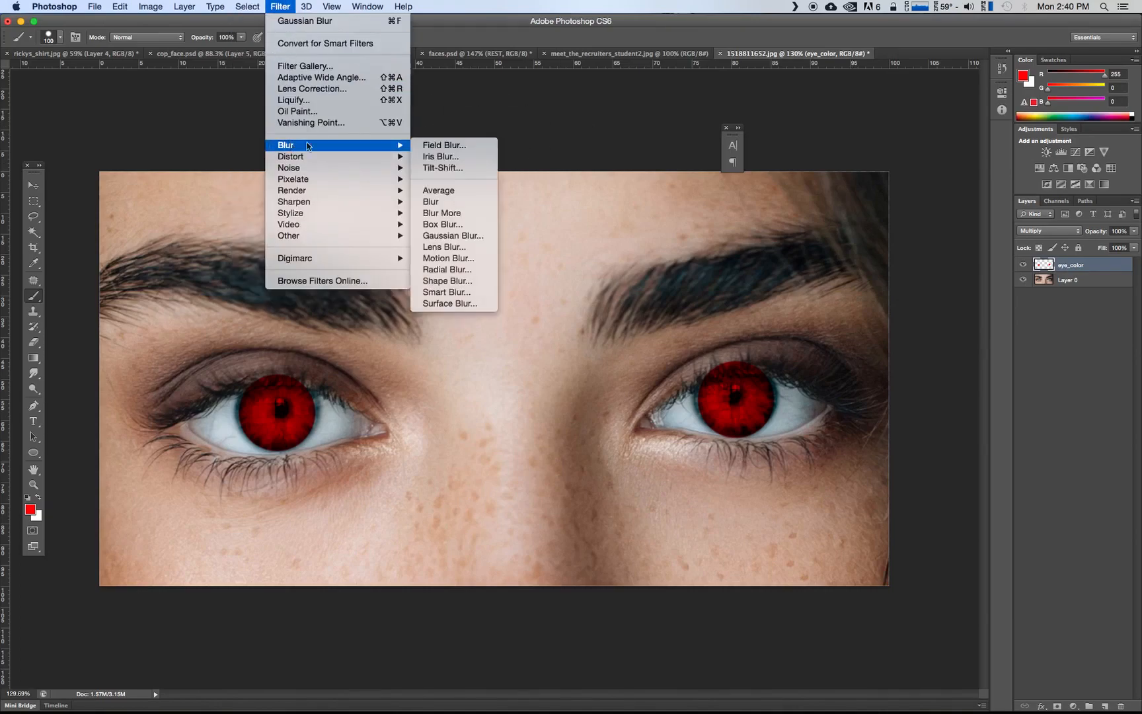
{"action": "left_click", "coordinate": [453, 235]}
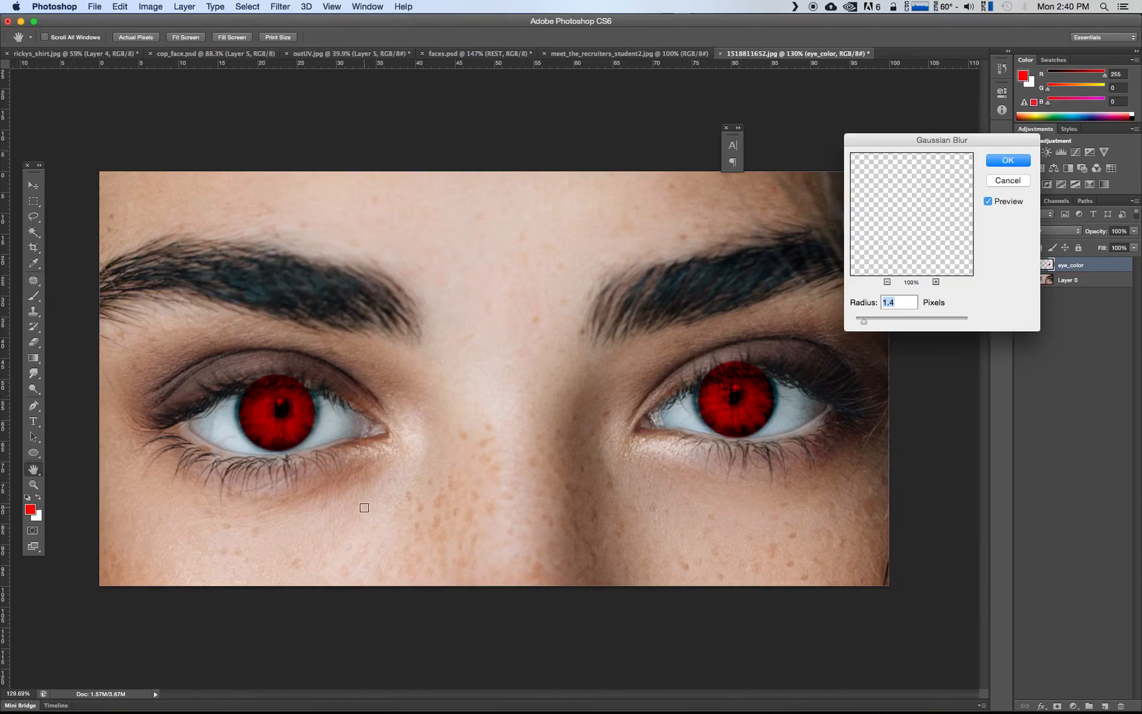
{"action": "left_click", "coordinate": [1008, 180]}
{"action": "key", "text": "b"}
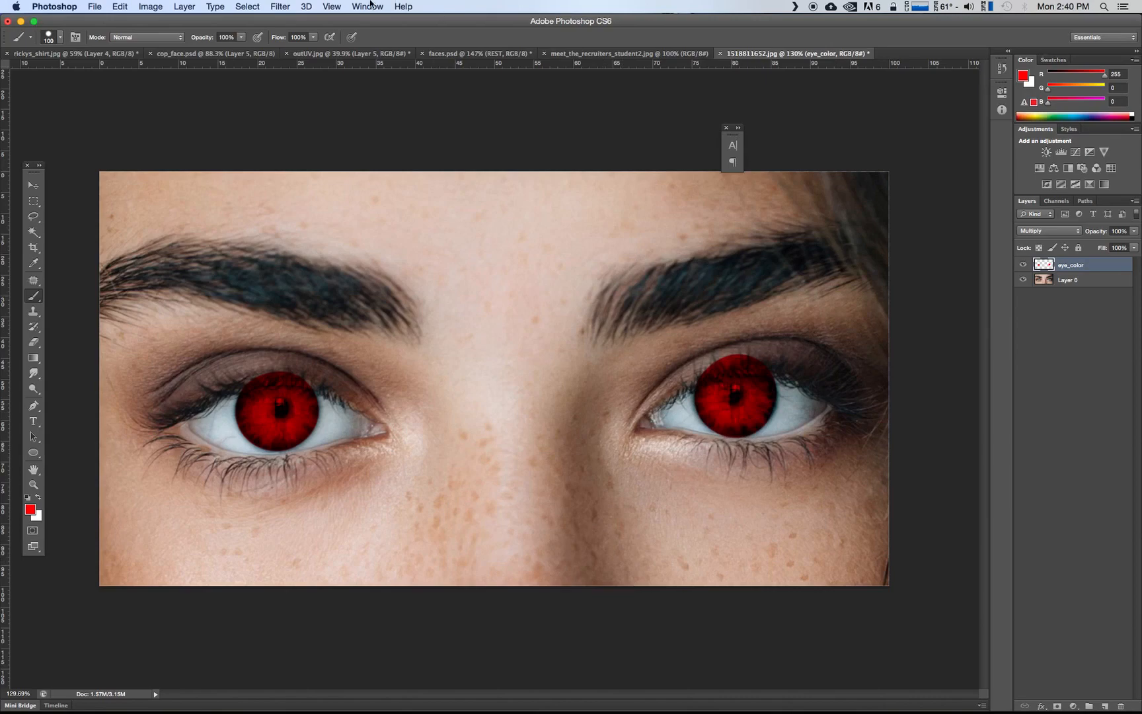
Soften the red dots on the eye_color layer with a Gaussian Blur of 1.9 pixels radius
{"action": "left_click", "coordinate": [307, 7]}
{"action": "mouse_move", "coordinate": [272, 9]}
{"action": "mouse_move", "coordinate": [291, 148]}
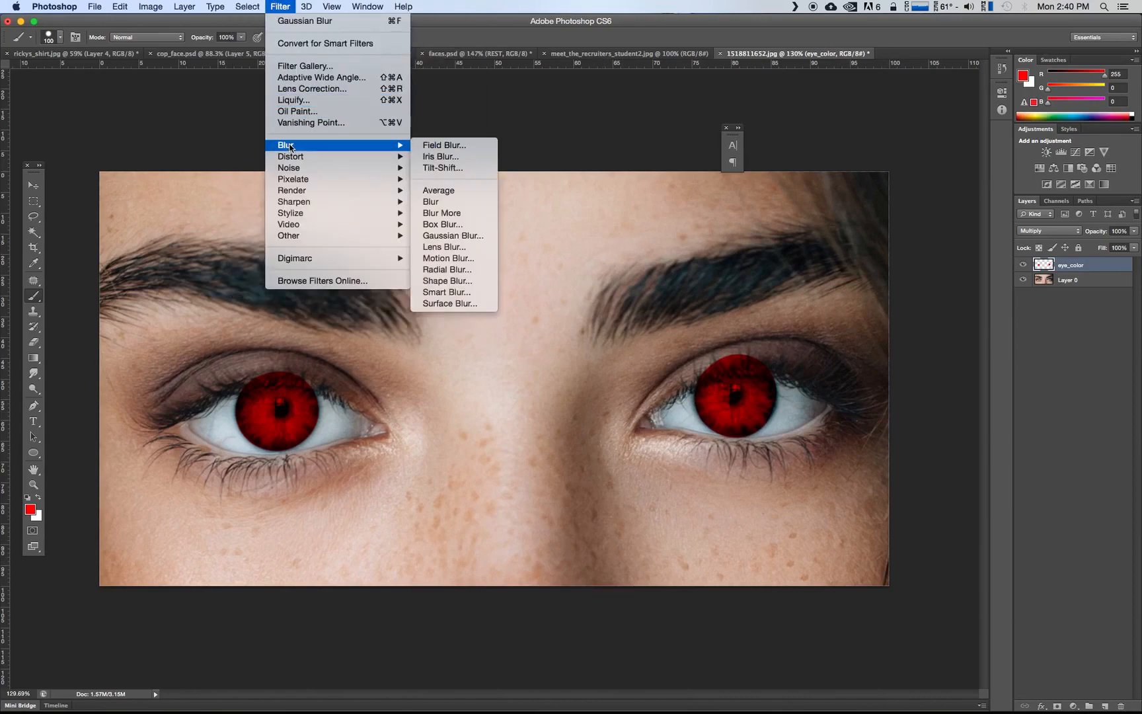
{"action": "left_click", "coordinate": [440, 237]}
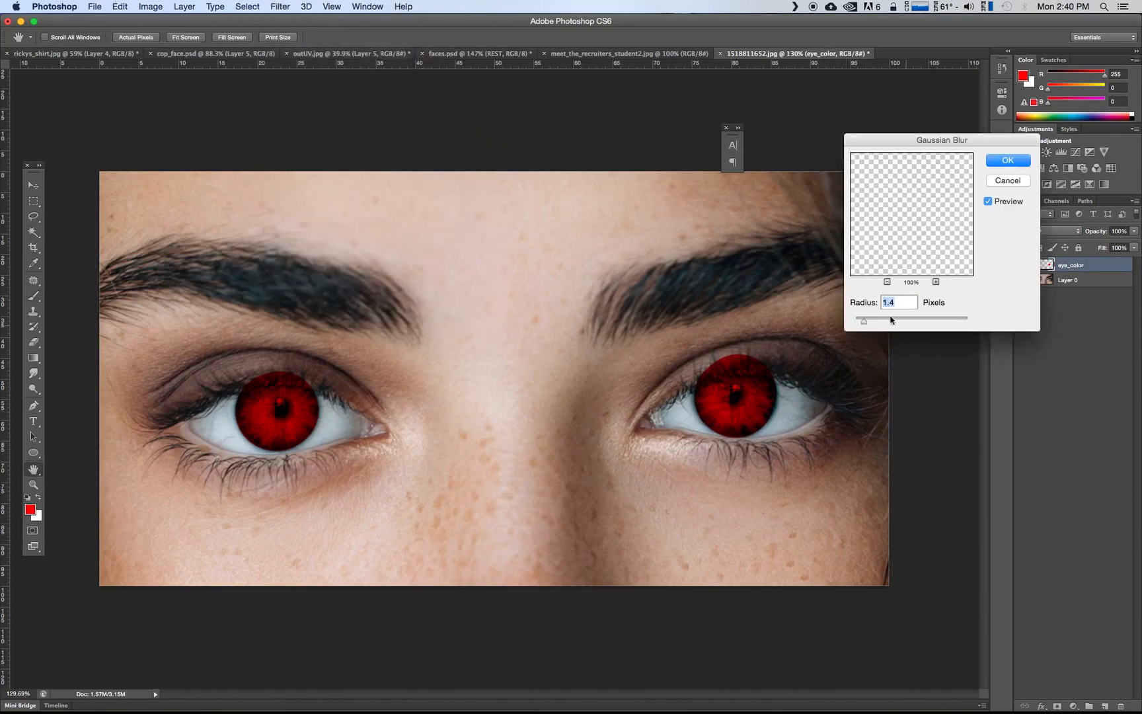
{"action": "key", "text": "Up"}
{"action": "key", "text": "Up"}
{"action": "key", "text": "Up"}
{"action": "key", "text": "Up"}
{"action": "key", "text": "Up"}
{"action": "key", "text": "Up"}
{"action": "key", "text": "Up"}
{"action": "key", "text": "Up"}
{"action": "key", "text": "Up"}
{"action": "left_click_drag", "start_coordinate": [925, 140], "coordinate": [424, 210]}
{"action": "mouse_move", "coordinate": [368, 387]}
{"action": "left_mouse_down"}
{"action": "mouse_move", "coordinate": [419, 393]}
{"action": "mouse_move", "coordinate": [349, 390]}
{"action": "left_mouse_up"}
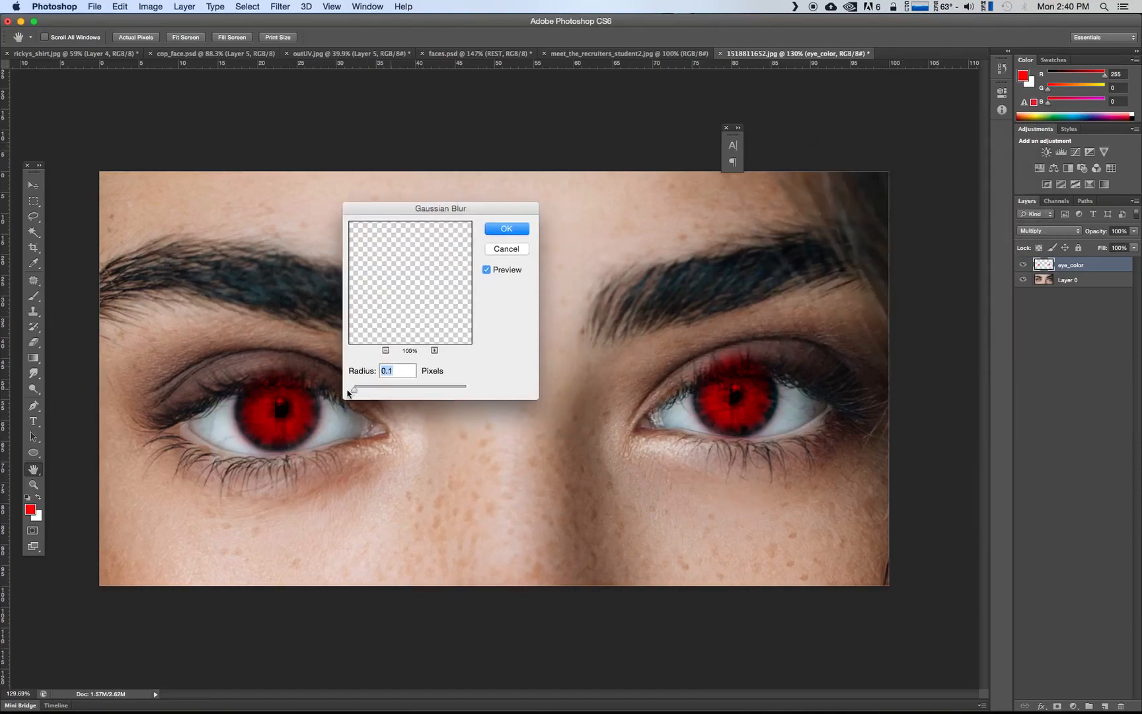
{"action": "key", "text": "Up"}
{"action": "key", "text": "Up"}
{"action": "key", "text": "Up"}
{"action": "key", "text": "Up"}
{"action": "key", "text": "Up"}
{"action": "key", "text": "Up"}
{"action": "key", "text": "Up"}
{"action": "key", "text": "Up"}
{"action": "key", "text": "Up"}
{"action": "key", "text": "Up"}
{"action": "key", "text": "Up"}
{"action": "key", "text": "Up"}
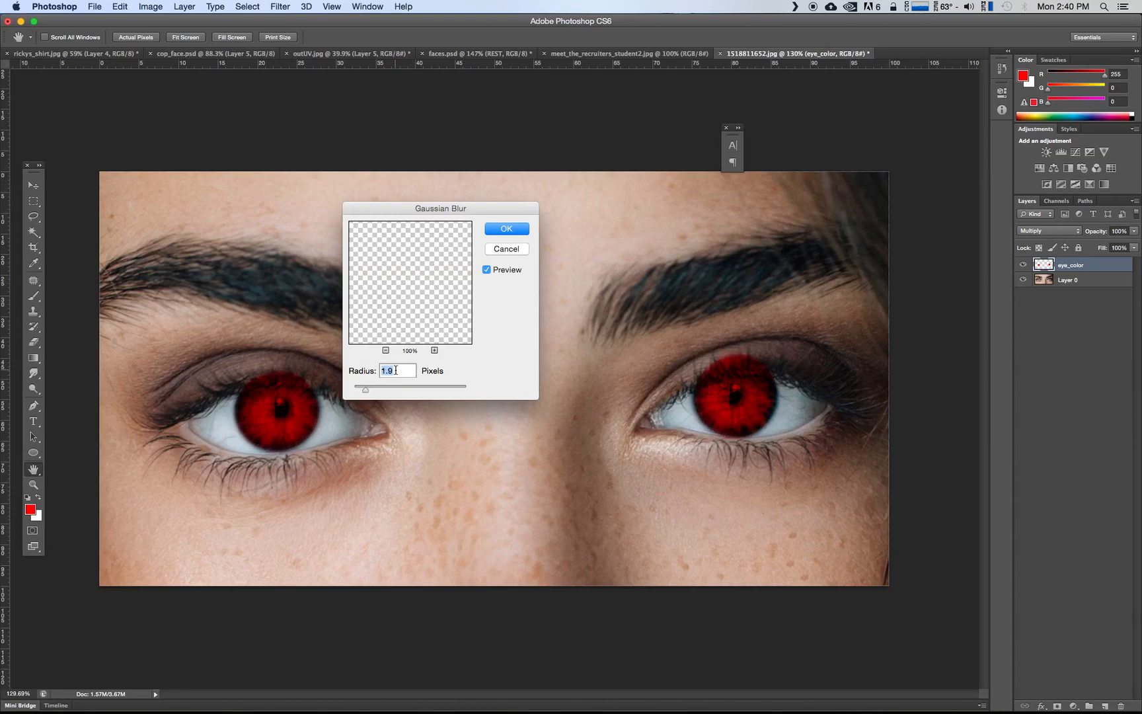
{"action": "left_click", "coordinate": [497, 252]}
{"action": "key", "text": "b"}
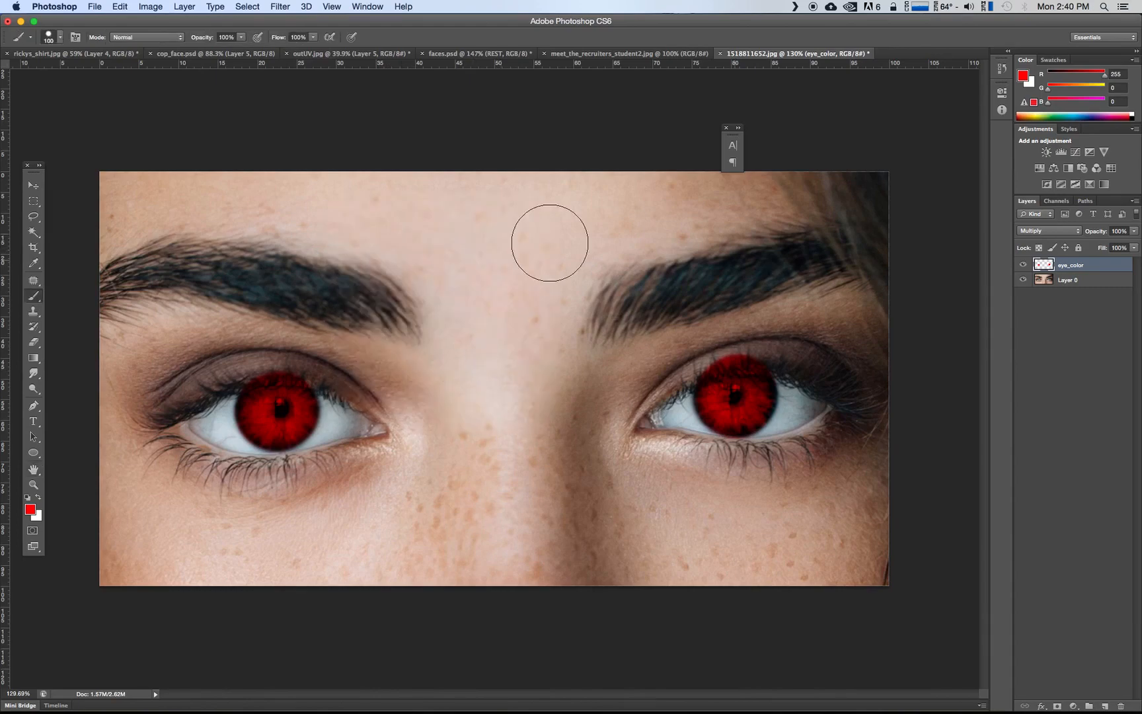
Erase the red paint that spills over the upper eyelids and lashes of both eyes with a 15-pixel eraser
{"action": "left_click", "coordinate": [34, 342]}
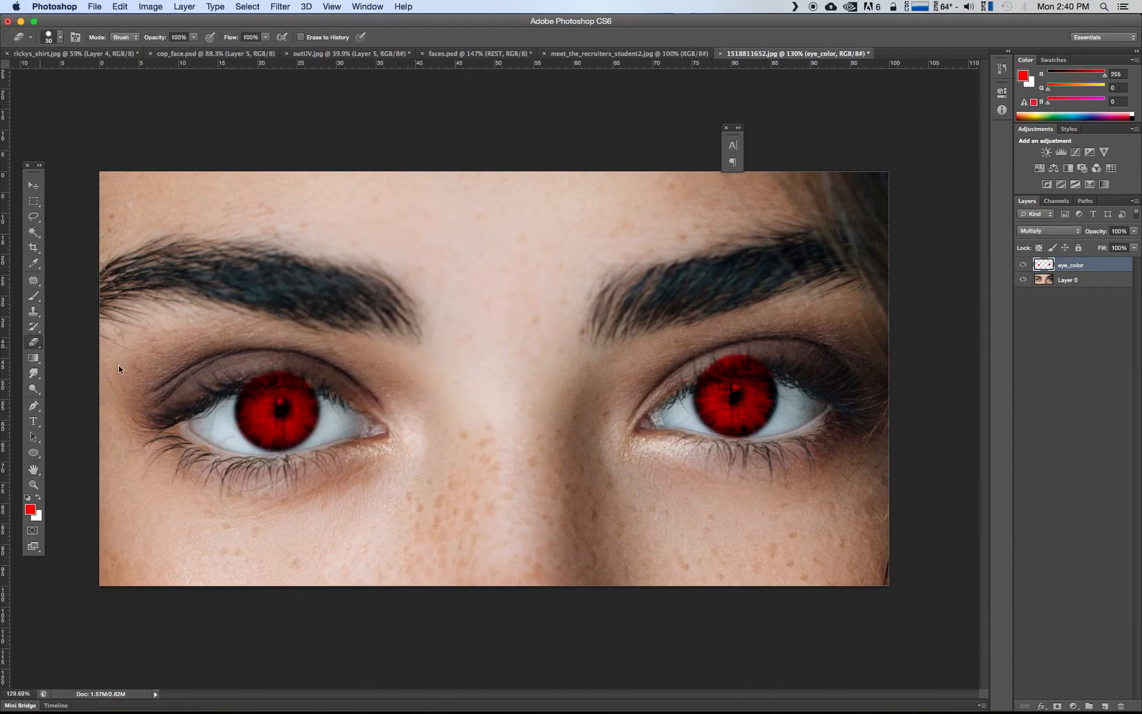
{"action": "key", "text": "bracketleft"}
{"action": "key", "text": "bracketleft"}
{"action": "key", "text": "bracketleft"}
{"action": "left_click", "coordinate": [34, 484]}
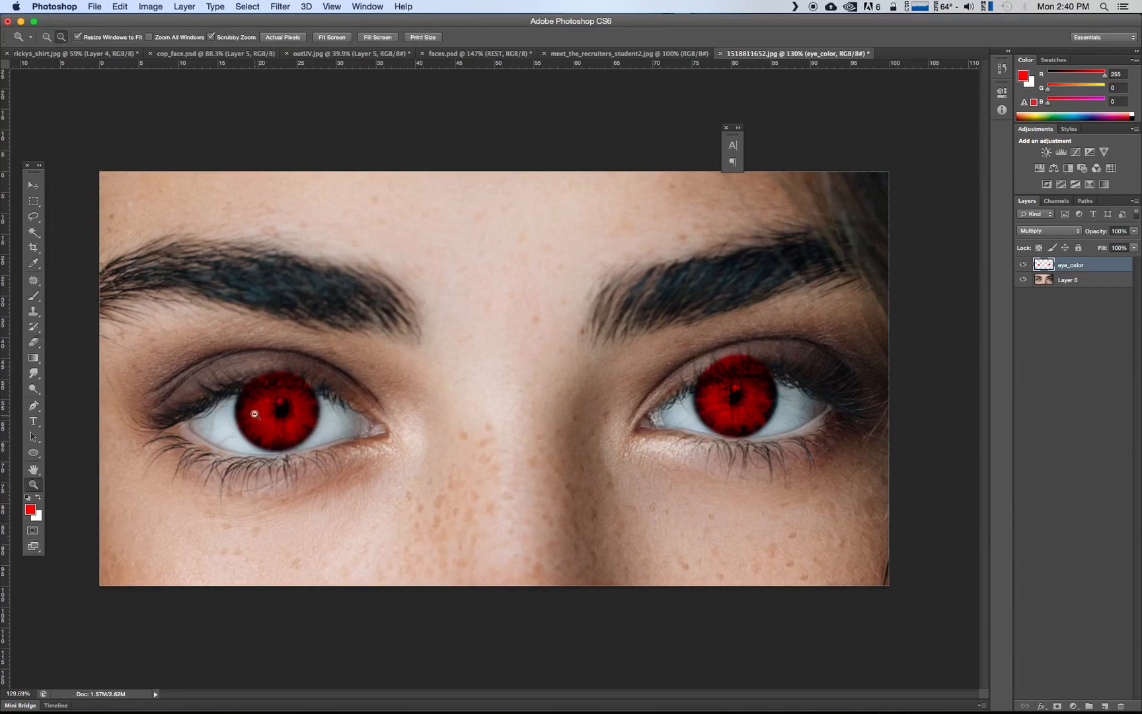
{"action": "left_click", "coordinate": [264, 408]}
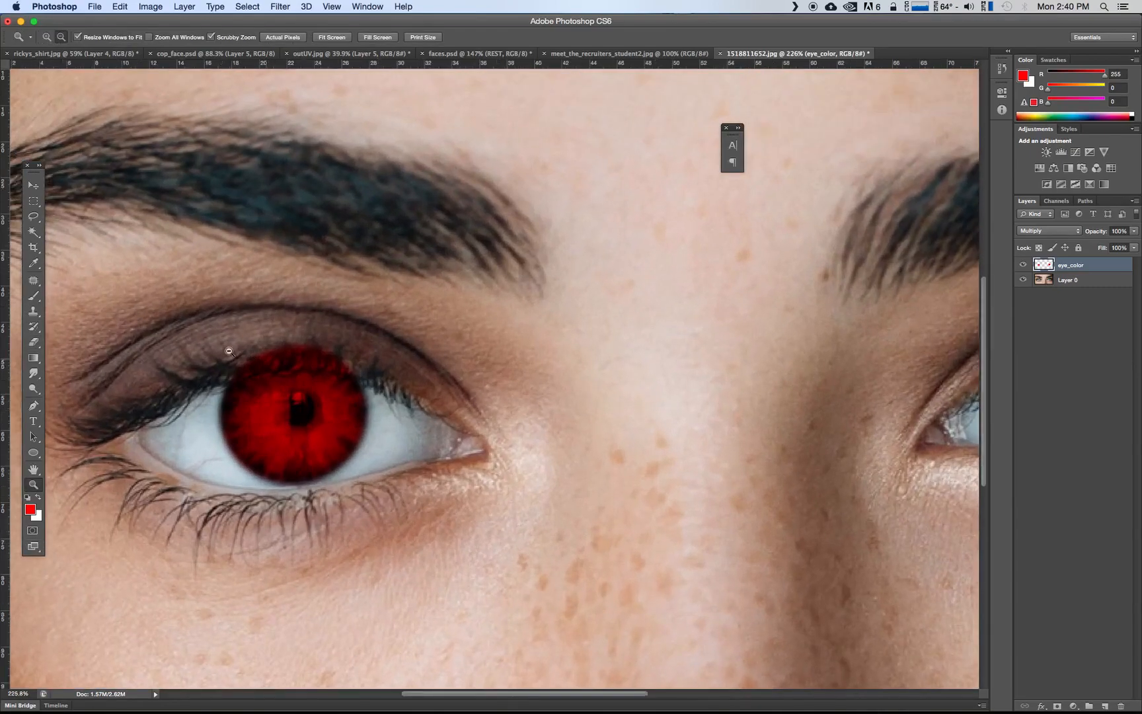
{"action": "left_click", "coordinate": [34, 295]}
{"action": "left_click", "coordinate": [34, 342]}
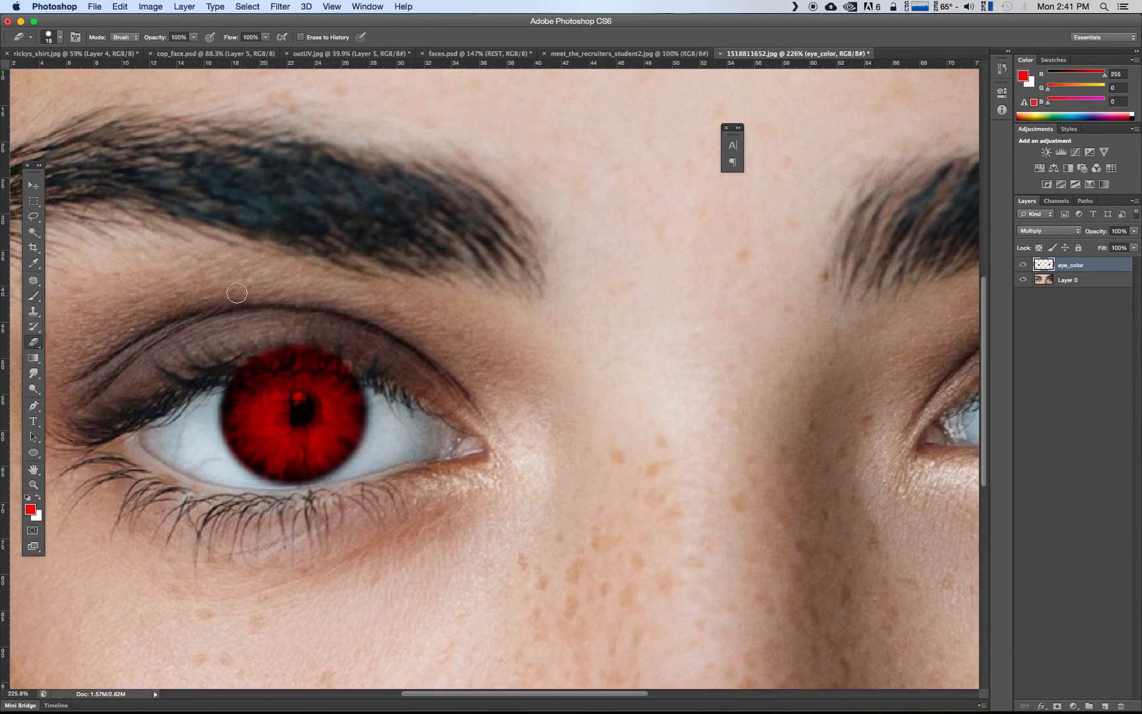
{"action": "mouse_move", "coordinate": [244, 361]}
{"action": "left_mouse_down"}
{"action": "mouse_move", "coordinate": [364, 368]}
{"action": "mouse_move", "coordinate": [257, 362]}
{"action": "left_mouse_up"}
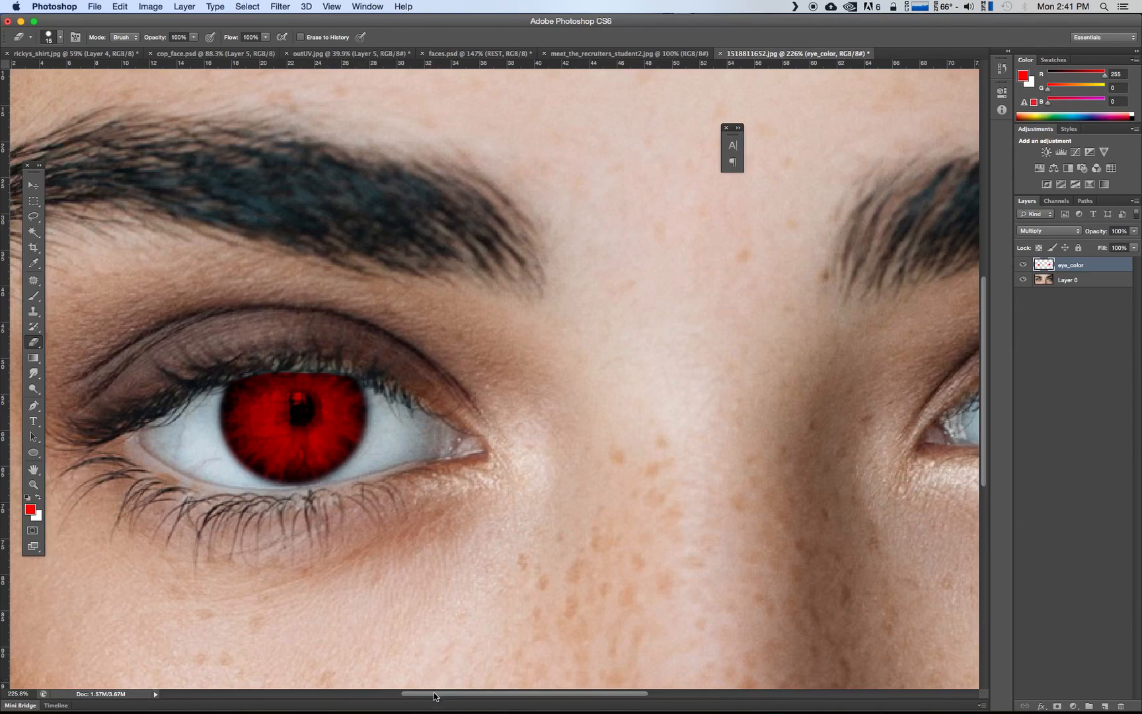
{"action": "scroll", "coordinate": [463, 621], "scroll_direction": "right", "scroll_amount": 15}
{"action": "mouse_move", "coordinate": [447, 364]}
{"action": "left_mouse_down"}
{"action": "mouse_move", "coordinate": [487, 342]}
{"action": "mouse_move", "coordinate": [613, 336]}
{"action": "mouse_move", "coordinate": [483, 322]}
{"action": "left_mouse_up"}
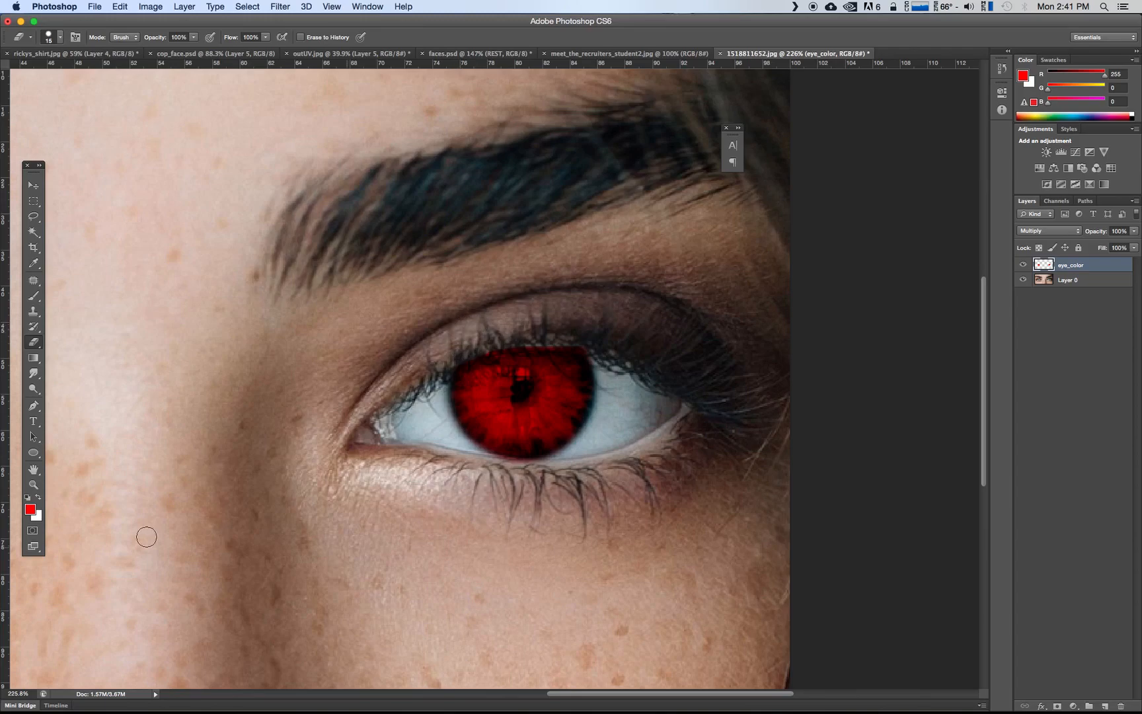
Hide the eye_color layer, load its painted areas as a selection, and make Layer 0 the active layer
{"action": "left_click", "coordinate": [34, 484]}
{"action": "left_click_drag", "start_coordinate": [396, 439], "coordinate": [317, 439]}
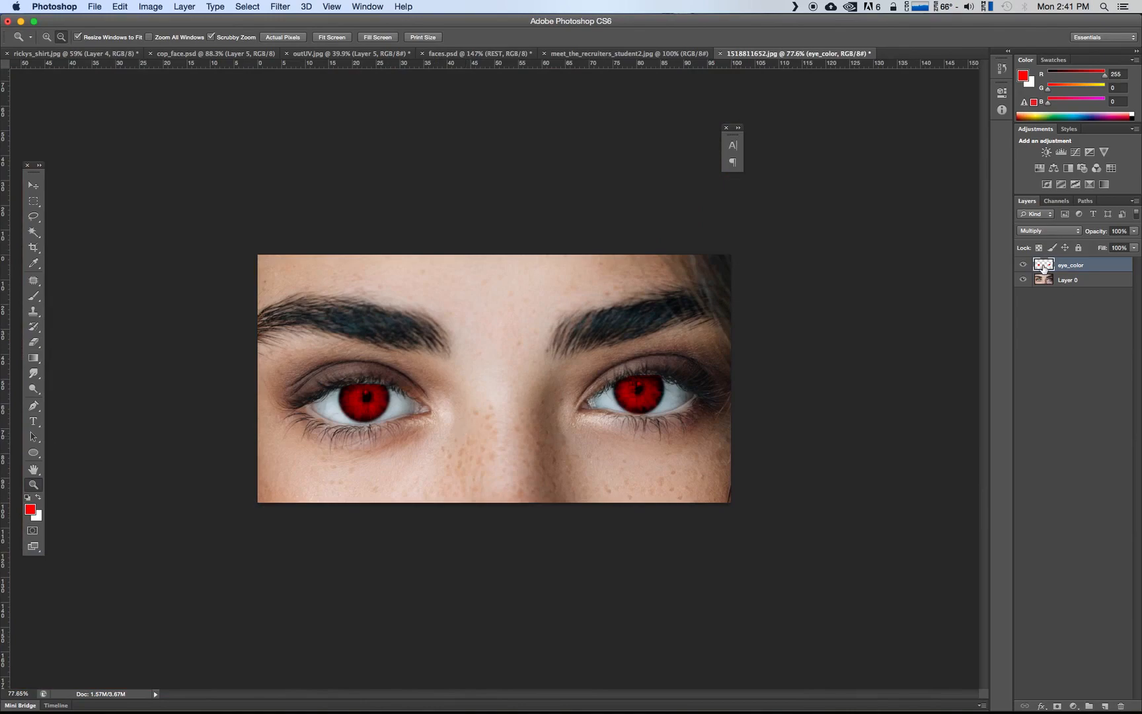
{"action": "left_click", "coordinate": [1024, 264]}
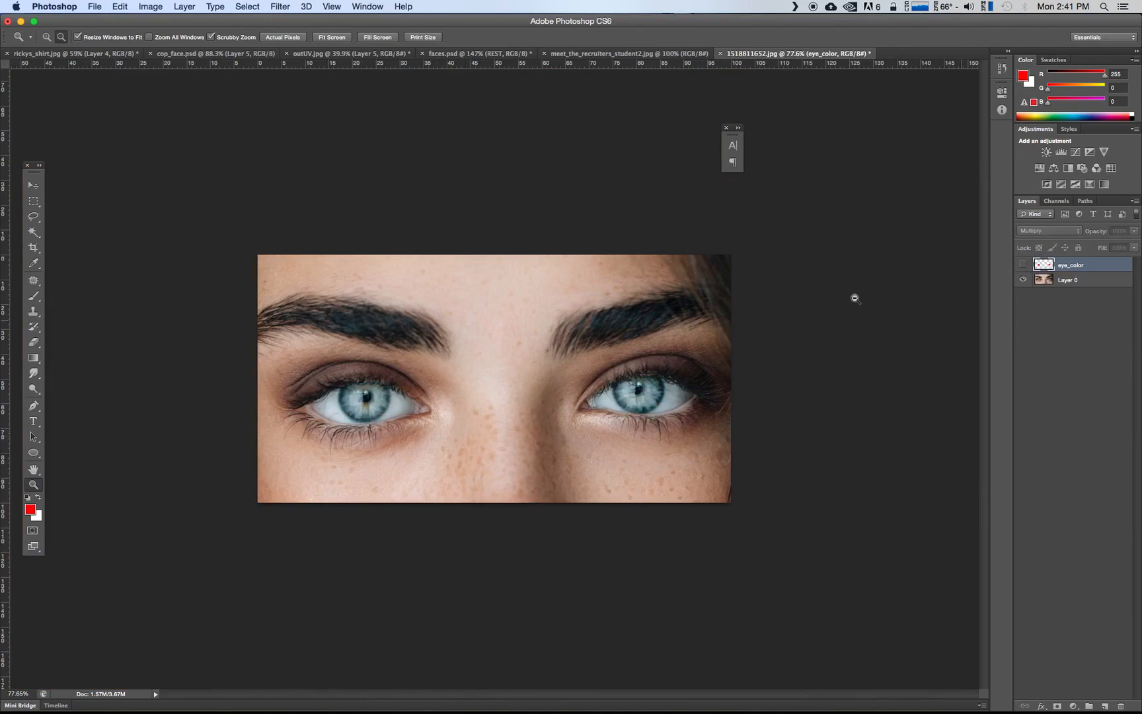
{"action": "left_click", "coordinate": [1045, 265], "text": "super"}
{"action": "left_click", "coordinate": [1075, 284]}
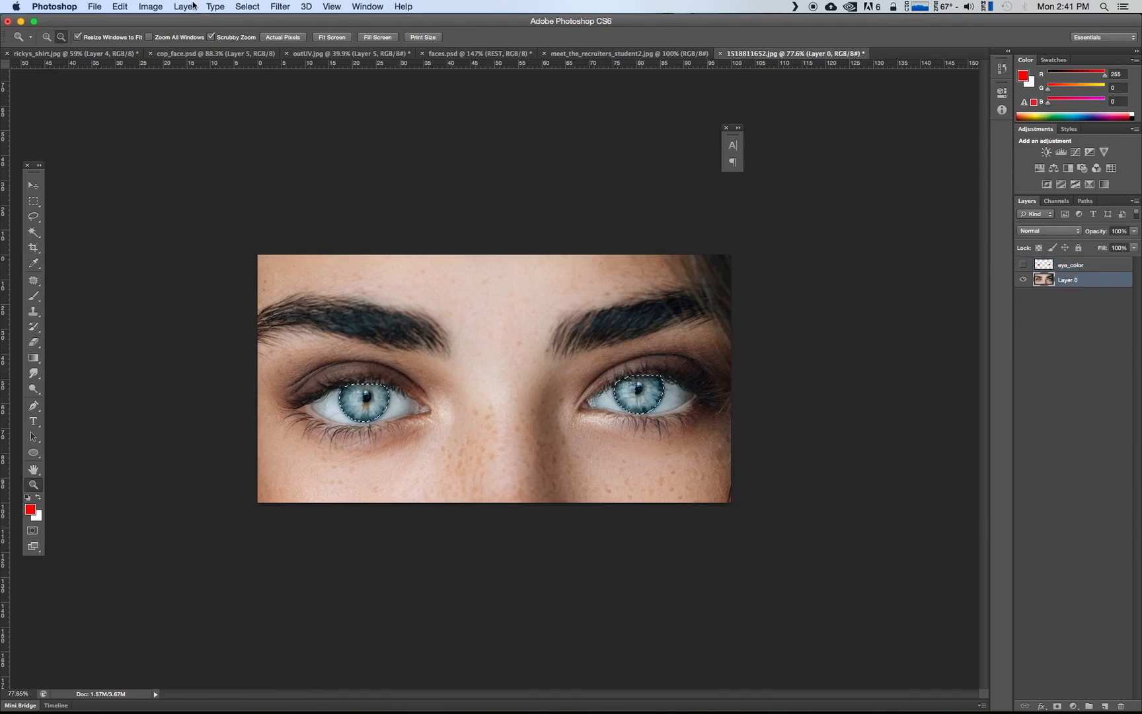
Desaturate the selected irises on Layer 0 with Hue/Saturation at -100 saturation, and show the eye_color layer again
{"action": "left_click", "coordinate": [151, 7]}
{"action": "mouse_move", "coordinate": [172, 44]}
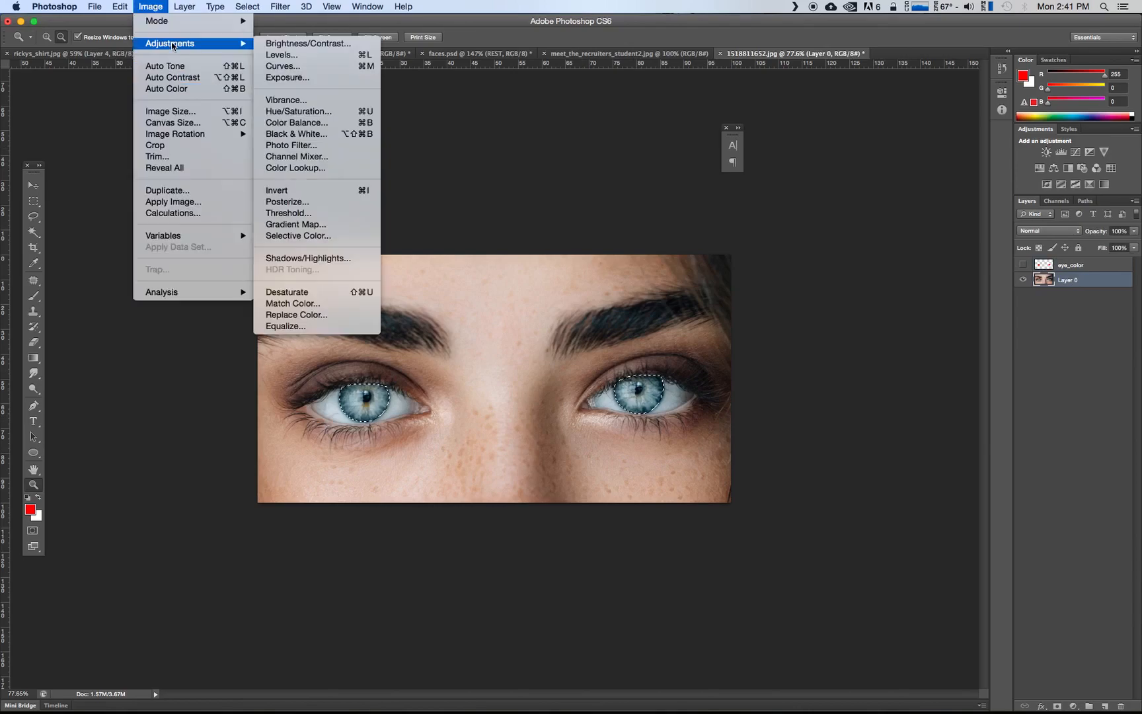
{"action": "left_click", "coordinate": [299, 112]}
{"action": "left_click_drag", "start_coordinate": [189, 210], "coordinate": [84, 215]}
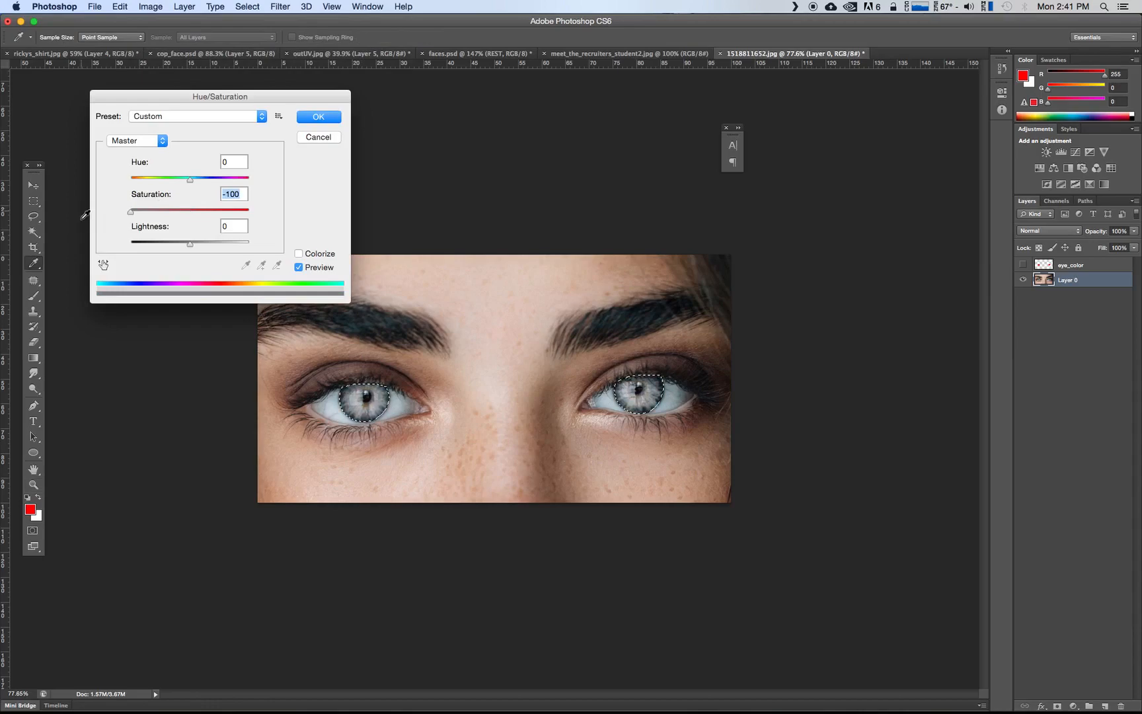
{"action": "left_click", "coordinate": [318, 117]}
{"action": "key", "text": "z"}
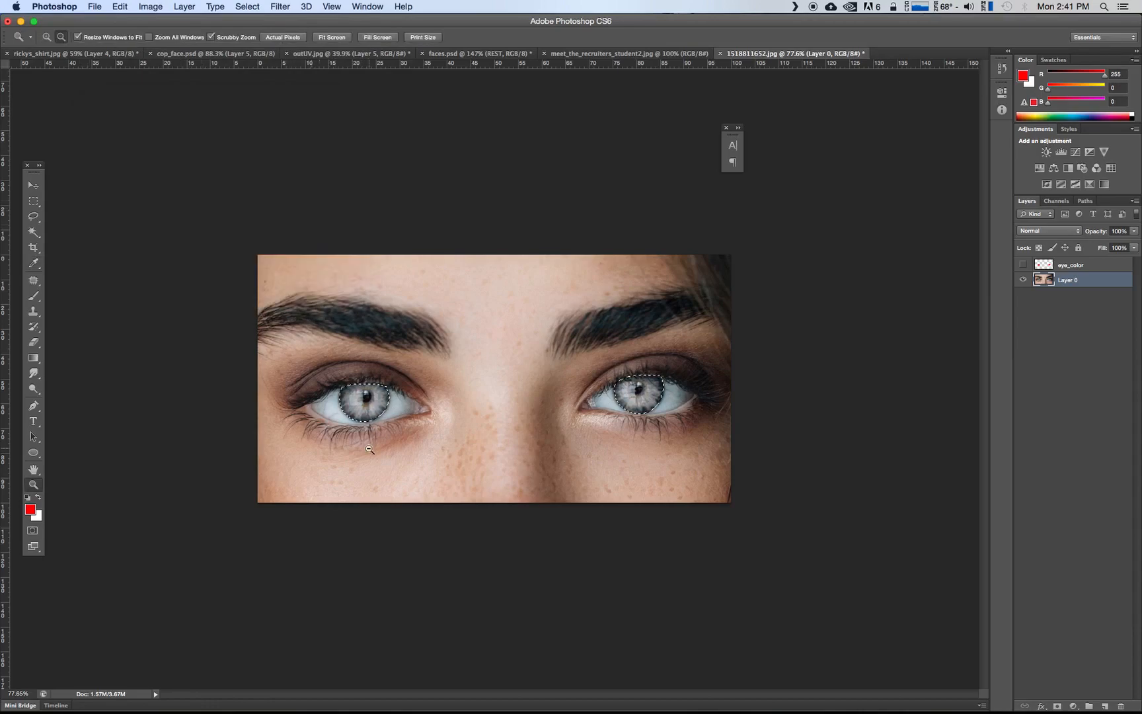
{"action": "left_click", "coordinate": [1023, 265]}
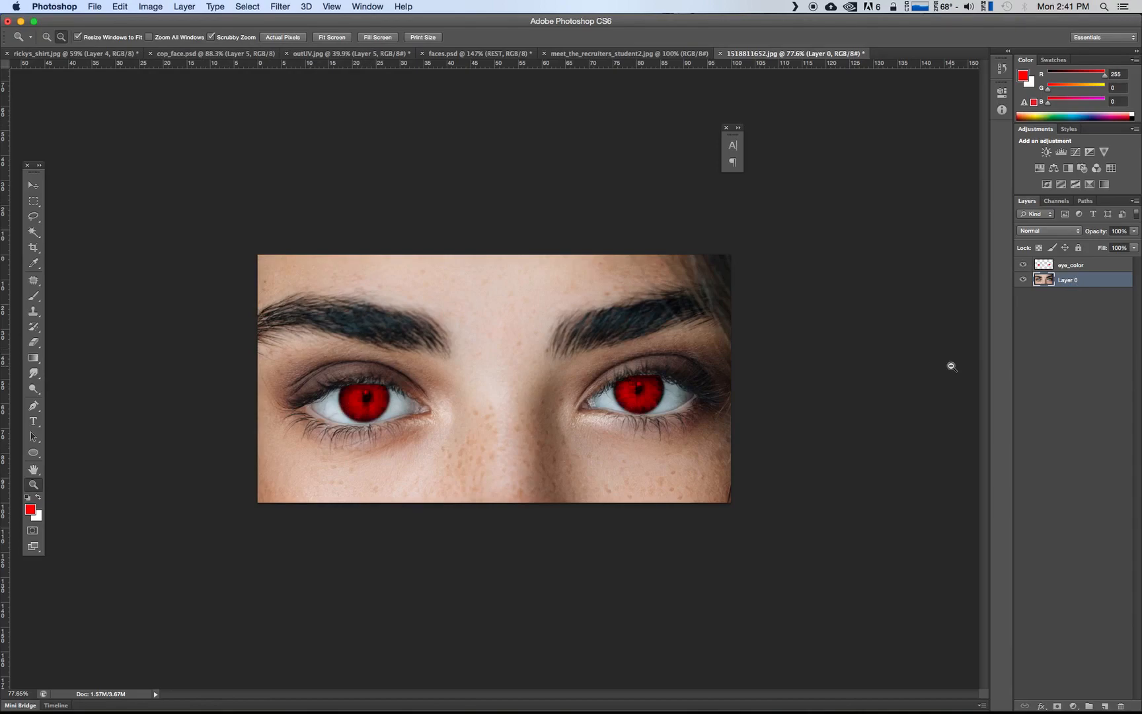
Make eye_color the active layer and shift its hue to +124 in a Hue/Saturation adjustment
{"action": "left_click", "coordinate": [1077, 267]}
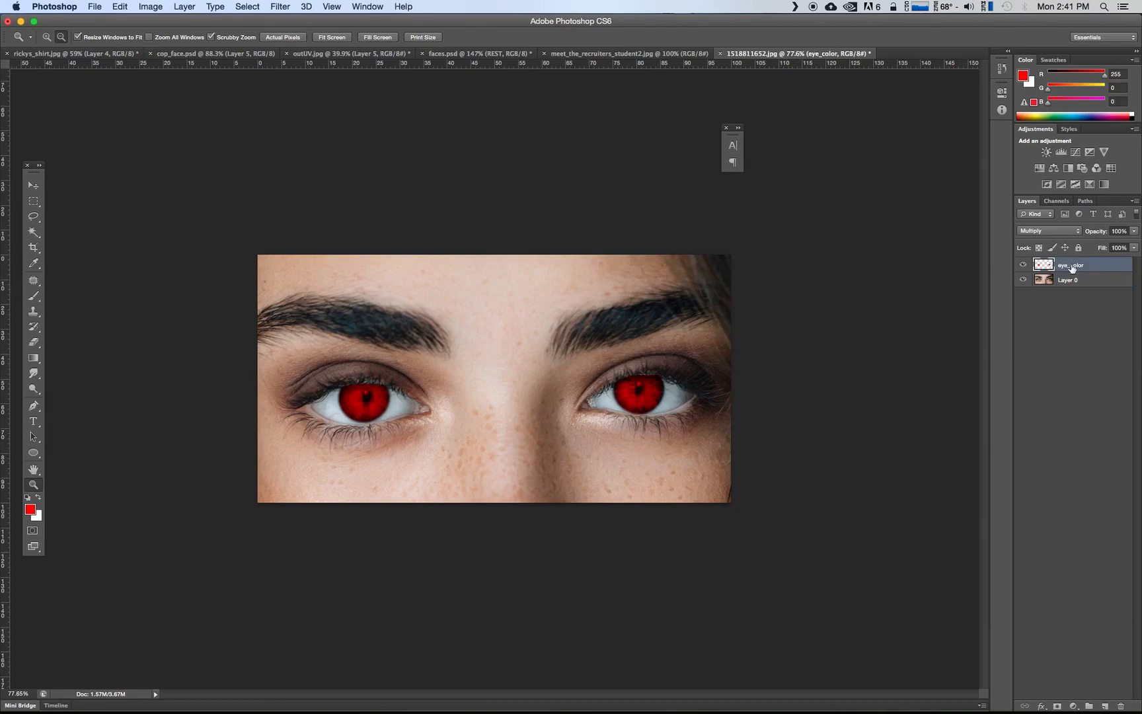
{"action": "left_click", "coordinate": [155, 6]}
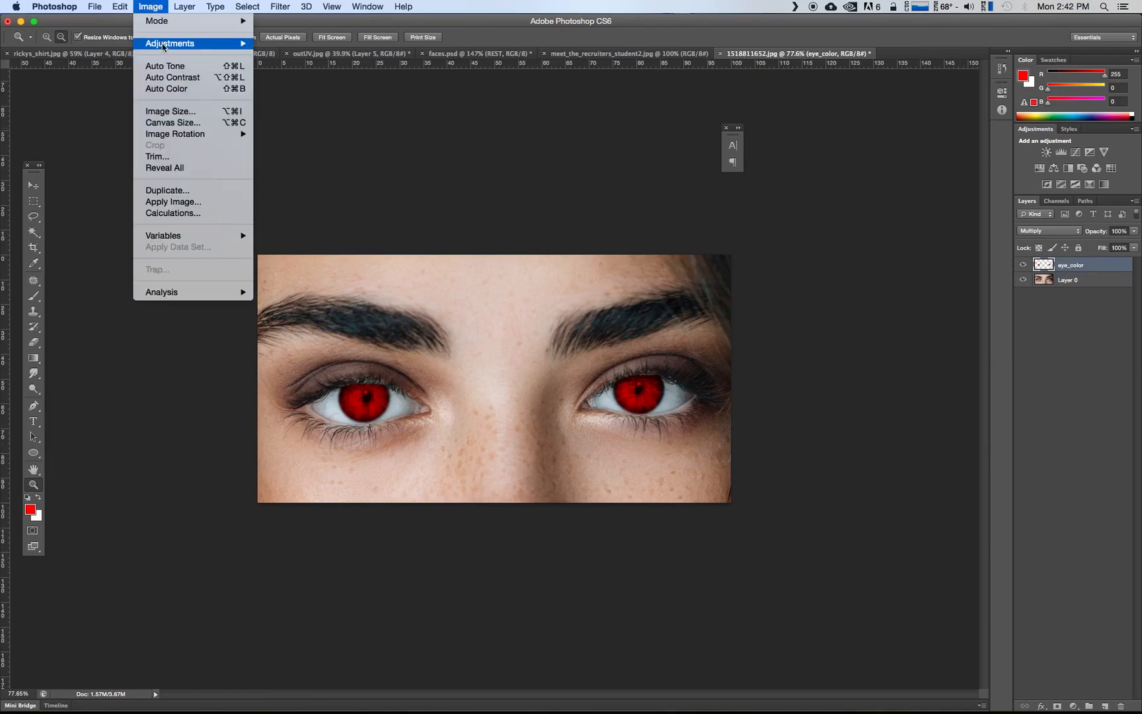
{"action": "mouse_move", "coordinate": [164, 47]}
{"action": "left_click", "coordinate": [301, 113]}
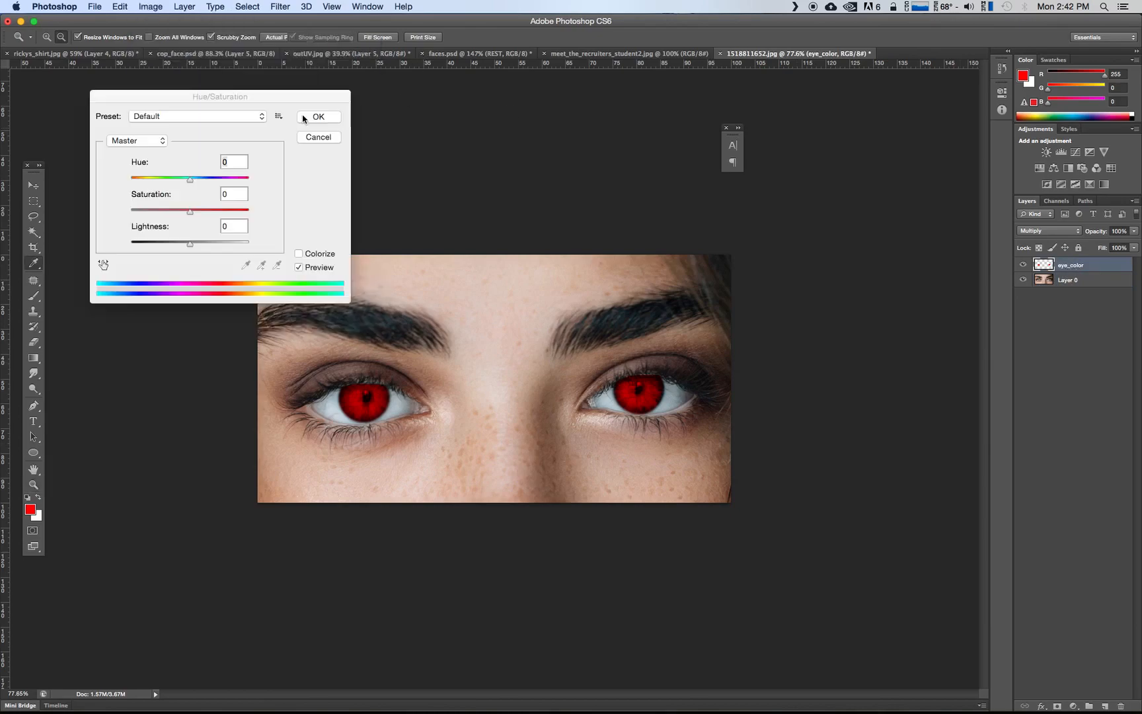
{"action": "left_click_drag", "start_coordinate": [212, 98], "coordinate": [191, 88]}
{"action": "left_click_drag", "start_coordinate": [167, 169], "coordinate": [213, 169]}
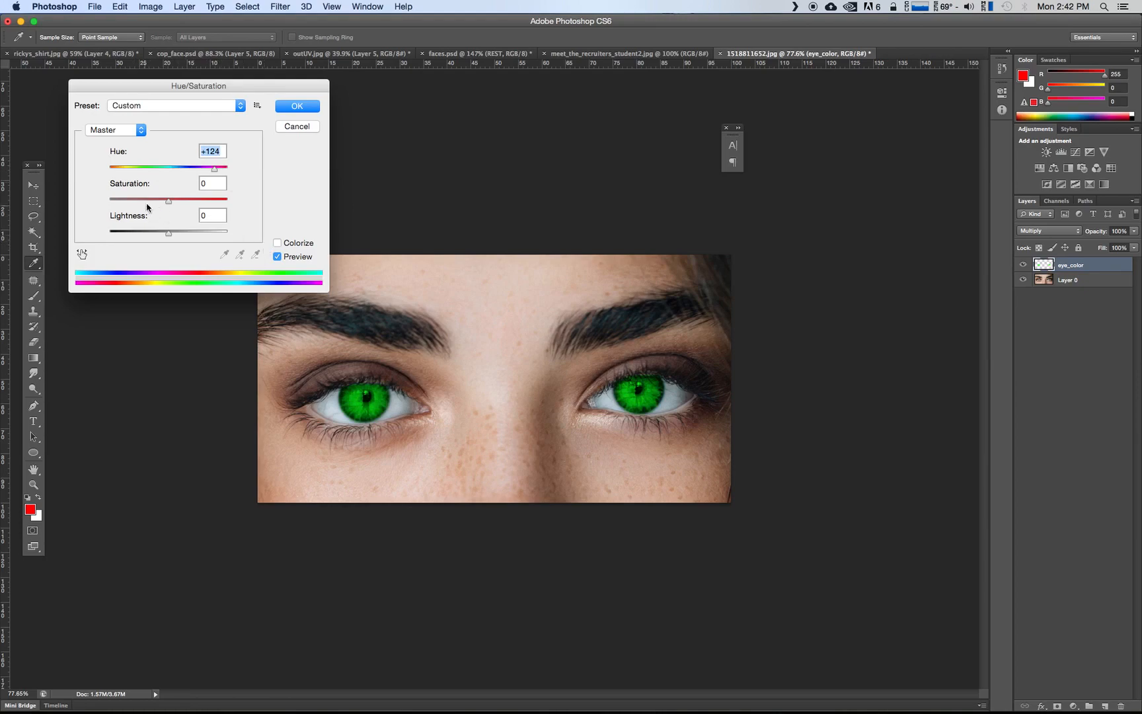
Try a reduced saturation of -46, then set the saturation to +100 and the lightness to +45
{"action": "left_click_drag", "start_coordinate": [169, 199], "coordinate": [194, 235]}
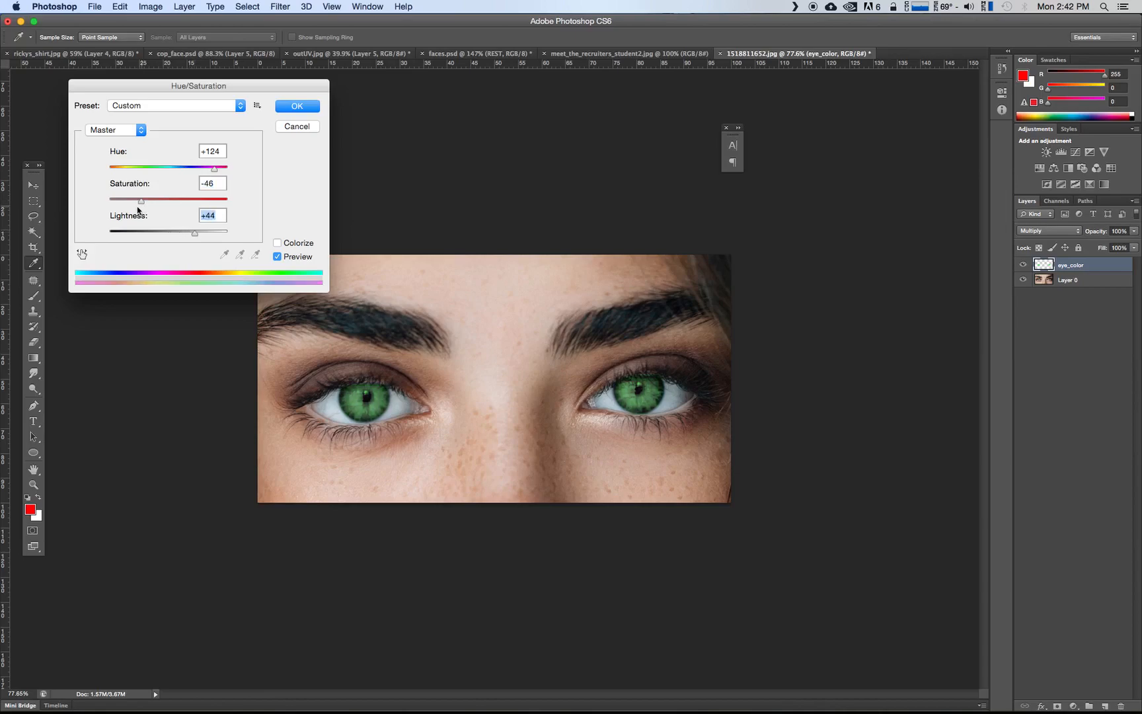
{"action": "left_click_drag", "start_coordinate": [141, 200], "coordinate": [225, 199]}
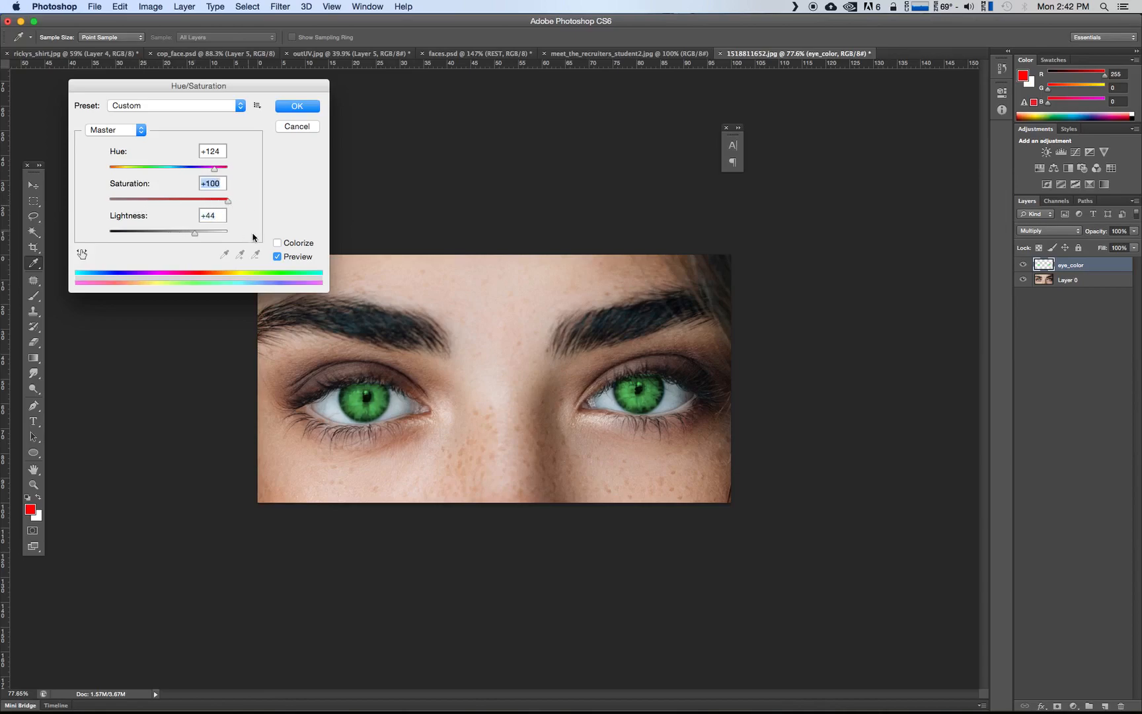
{"action": "key", "text": "Tab"}
{"action": "type", "text": "0"}
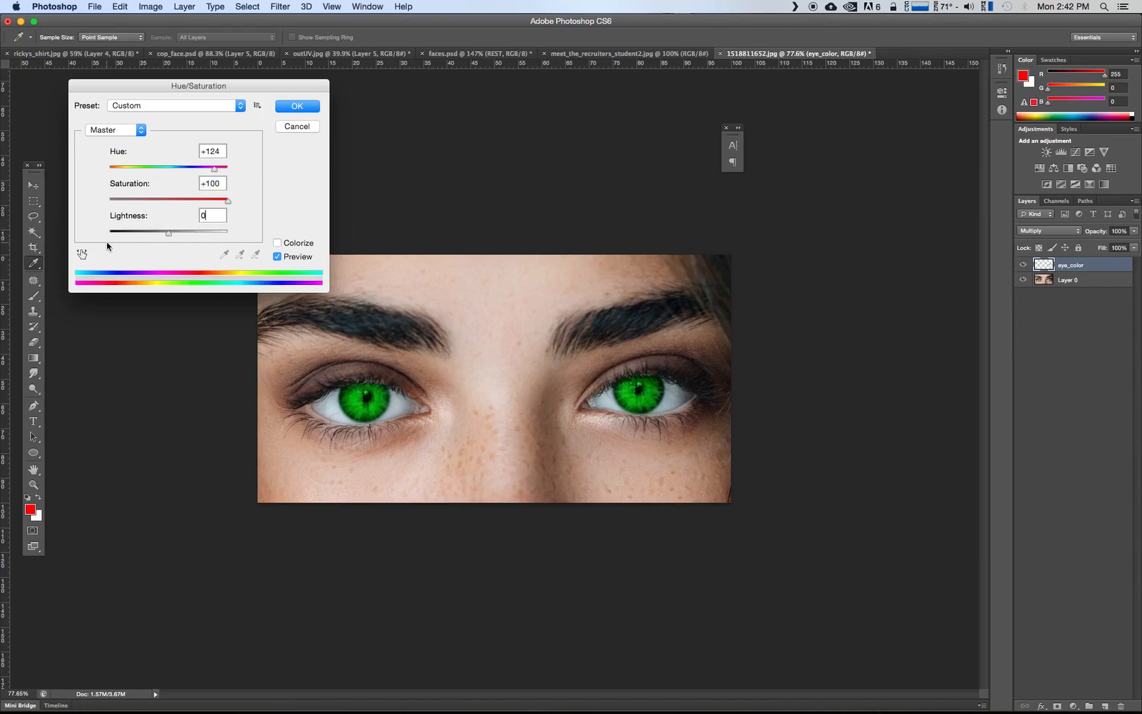
{"action": "left_click_drag", "start_coordinate": [170, 235], "coordinate": [197, 241]}
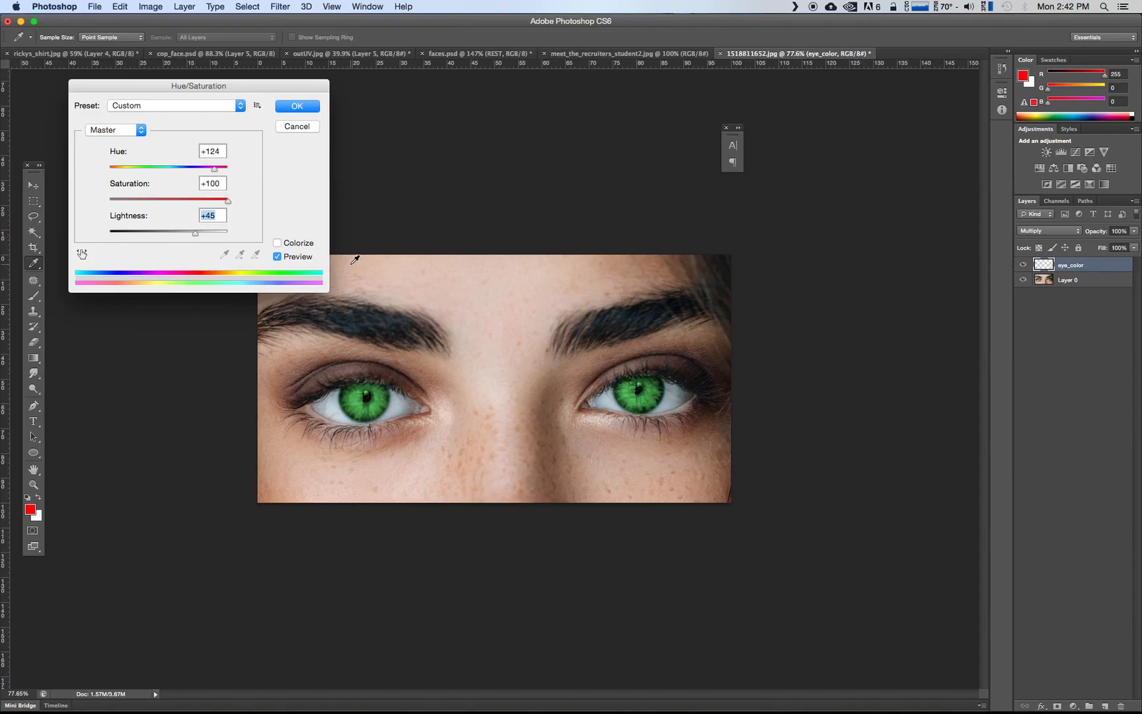
Set the hue to +180 and the lightness to -4 at +100 saturation, and apply the adjustment to the eye_color layer
{"action": "left_click_drag", "start_coordinate": [215, 170], "coordinate": [166, 177]}
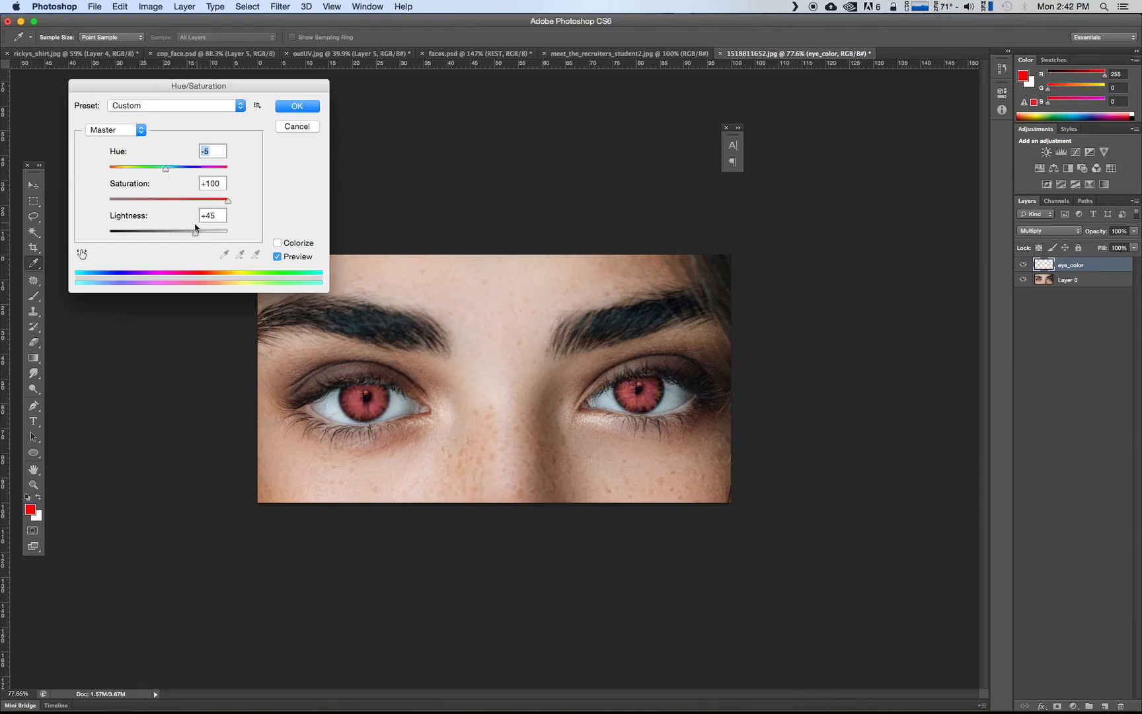
{"action": "mouse_move", "coordinate": [196, 232]}
{"action": "left_mouse_down"}
{"action": "mouse_move", "coordinate": [147, 232]}
{"action": "mouse_move", "coordinate": [188, 235]}
{"action": "left_mouse_up"}
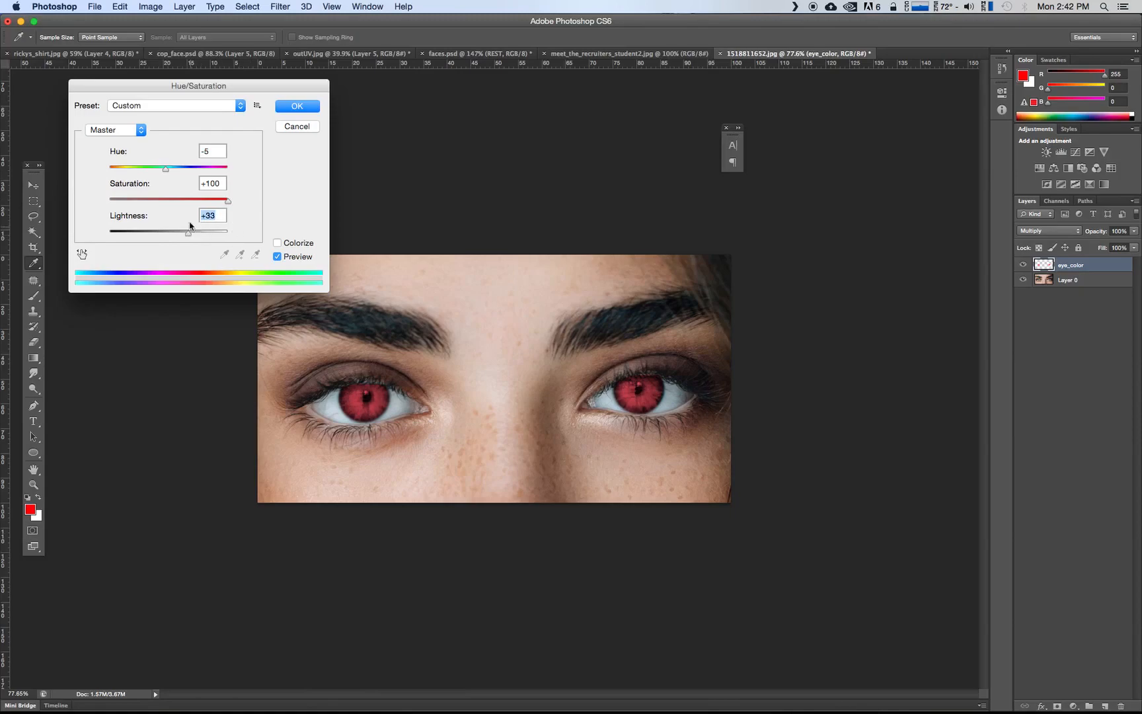
{"action": "left_click_drag", "start_coordinate": [170, 174], "coordinate": [268, 207]}
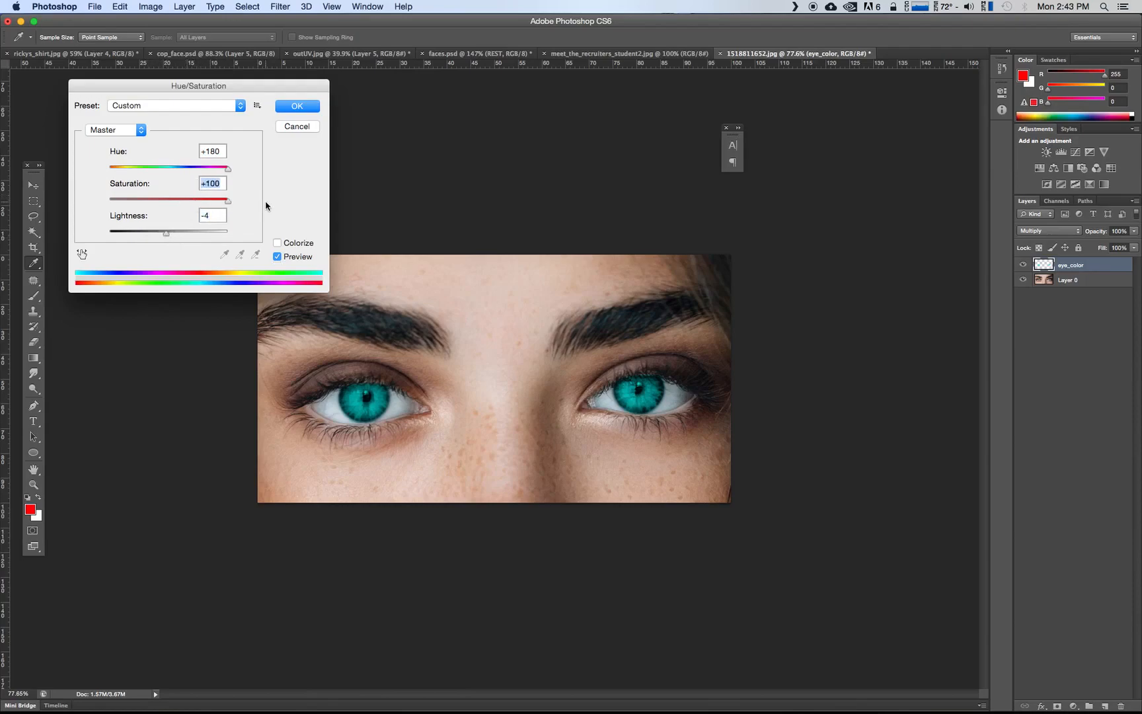
{"action": "left_click", "coordinate": [295, 107]}
Hide and show the eye_color layer to compare the irises with and without the color
{"action": "key", "text": "z"}
{"action": "left_click", "coordinate": [1023, 265]}
{"action": "left_click", "coordinate": [1024, 265]}
{"action": "left_click", "coordinate": [1023, 266]}
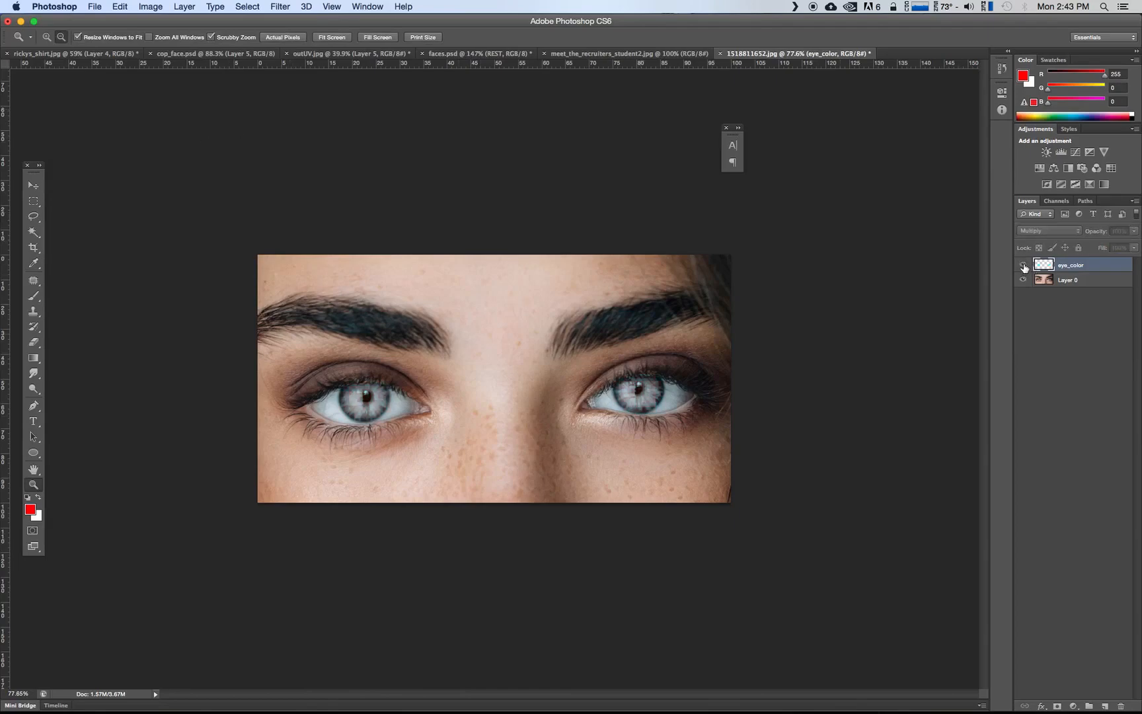
{"action": "left_click", "coordinate": [1023, 265]}
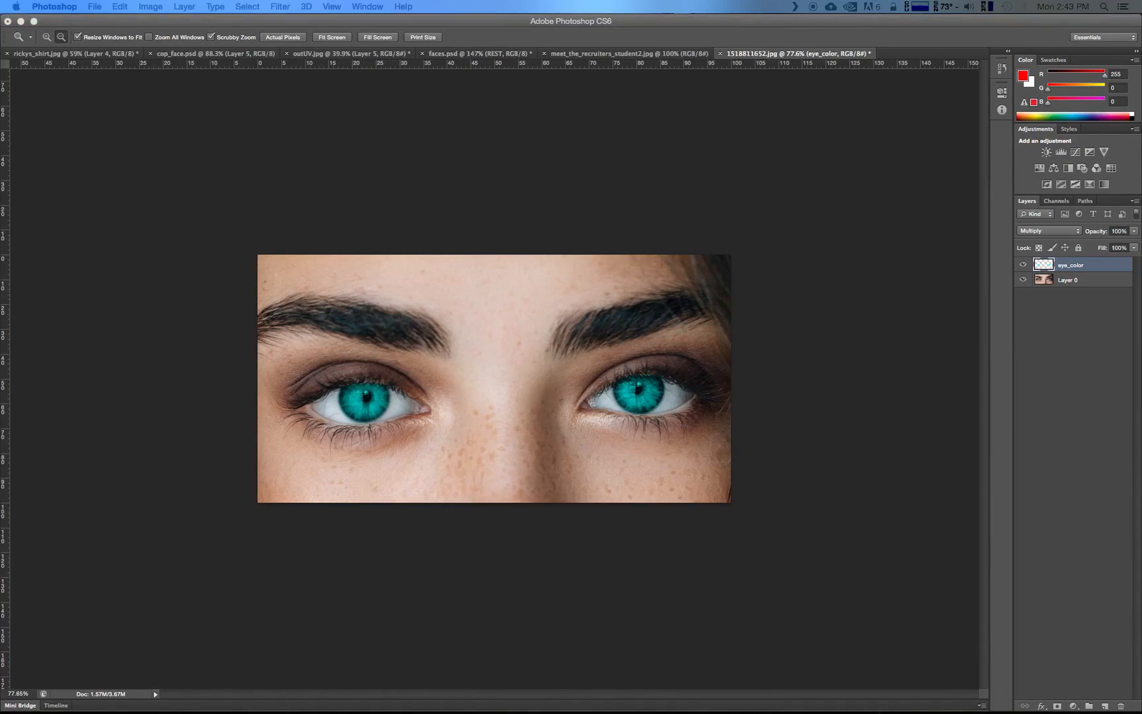
Switch to Chrome with a new tab ready for a Google search
{"action": "key", "text": "ctrl+Up"}
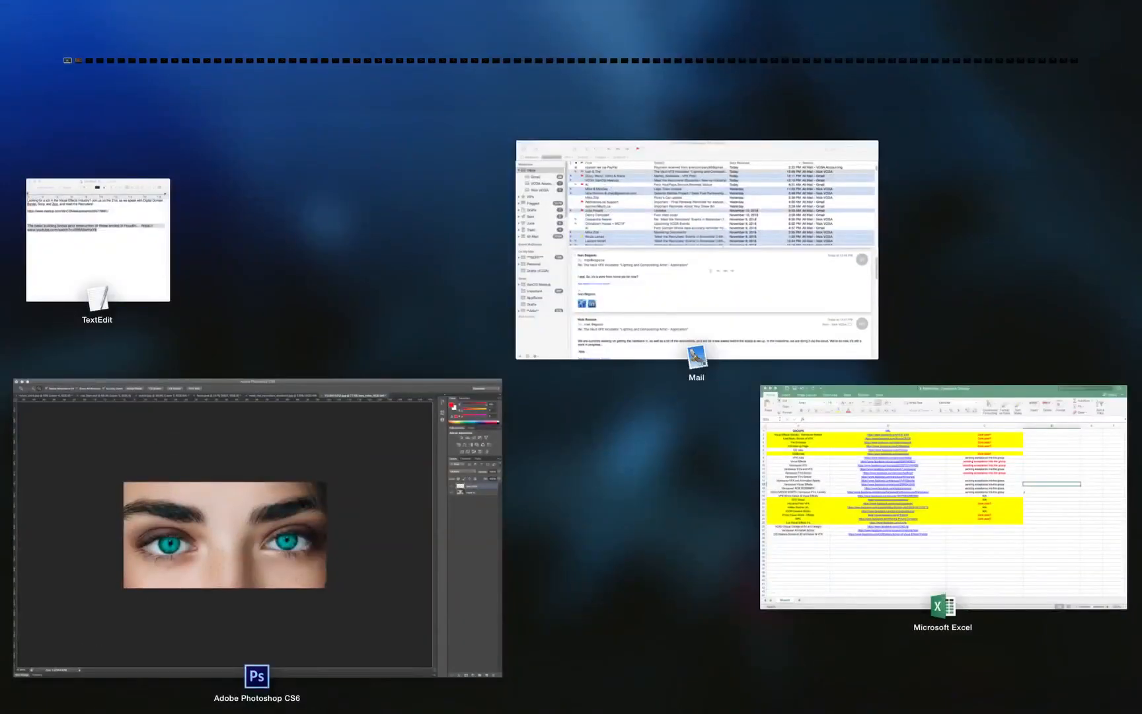
{"action": "key", "text": "ctrl+Up"}
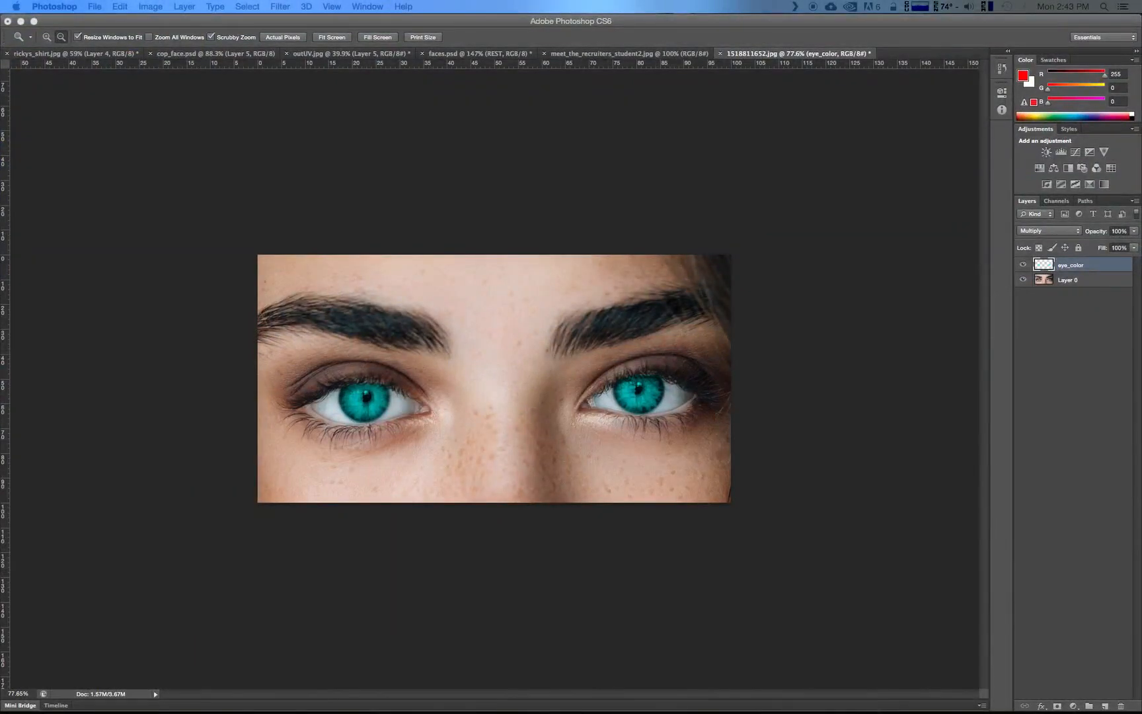
{"action": "left_click_drag", "start_coordinate": [226, 201], "coordinate": [885, 123]}
{"action": "left_click_drag", "start_coordinate": [417, 120], "coordinate": [711, 105]}
{"action": "left_click_drag", "start_coordinate": [95, 99], "coordinate": [311, 261]}
{"action": "left_click_drag", "start_coordinate": [623, 270], "coordinate": [363, 106]}
{"action": "left_click", "coordinate": [402, 351]}
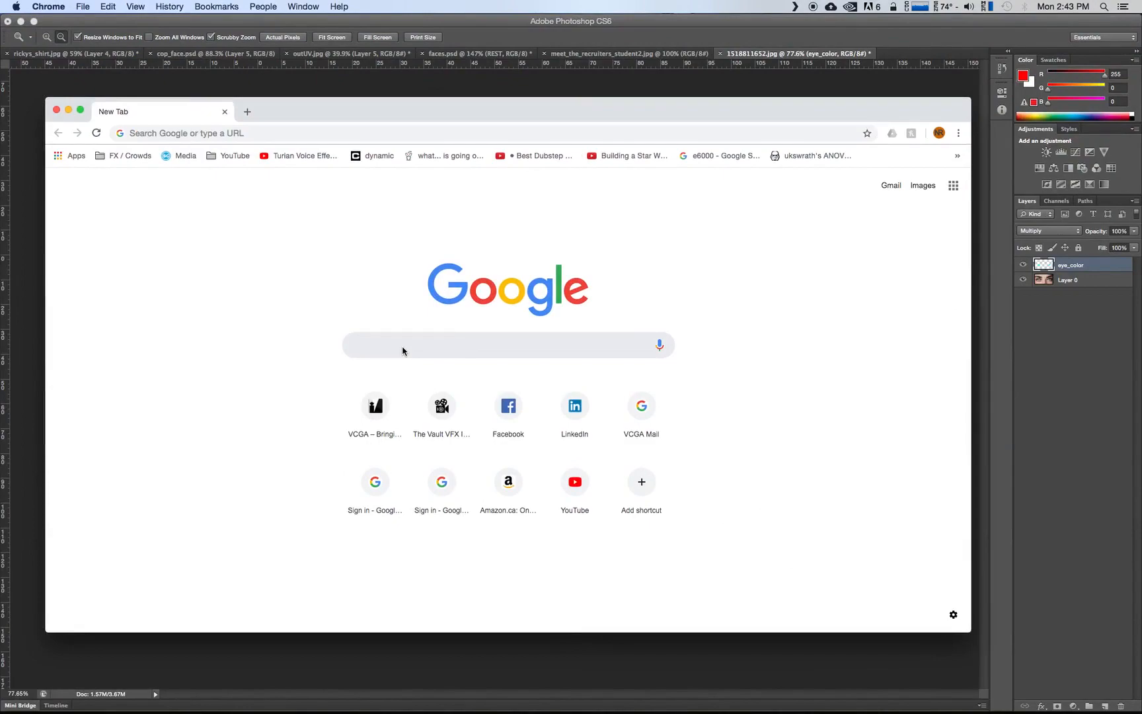
Search Google for "binary code" and show the image results
{"action": "type", "text": "compu"}
{"action": "key", "text": "BackSpace"}
{"action": "key", "text": "BackSpace"}
{"action": "key", "text": "BackSpace"}
{"action": "key", "text": "BackSpace"}
{"action": "key", "text": "BackSpace"}
{"action": "key", "text": "BackSpace"}
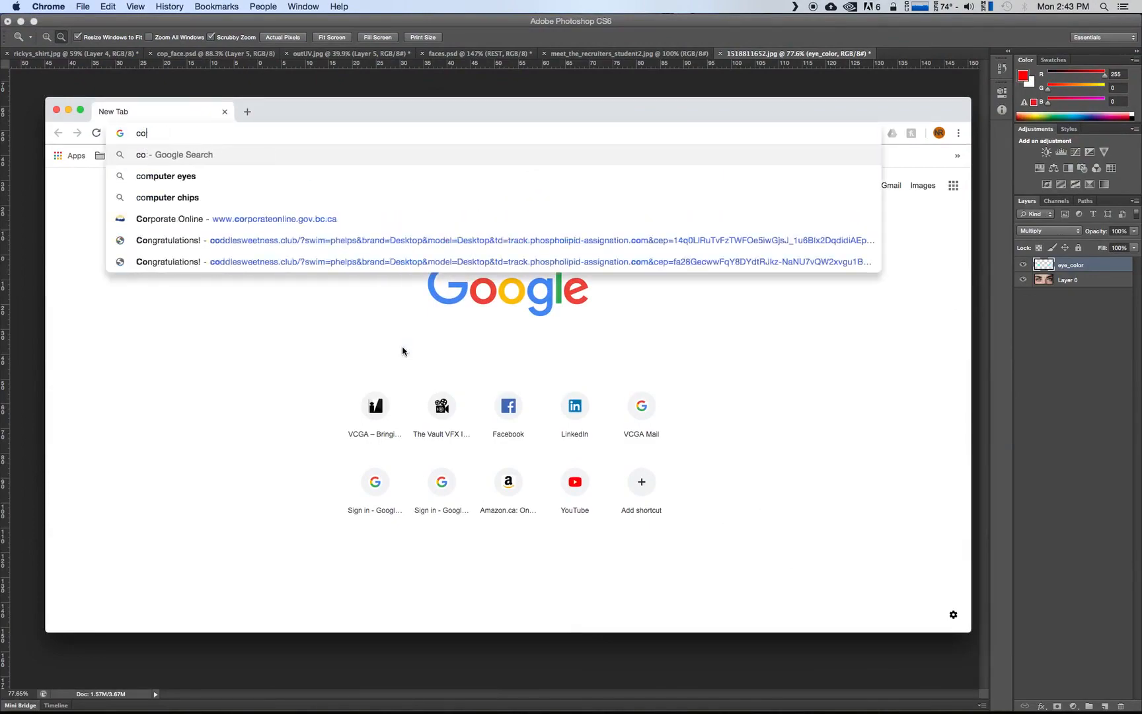
{"action": "type", "text": "binary code"}
{"action": "key", "text": "Return"}
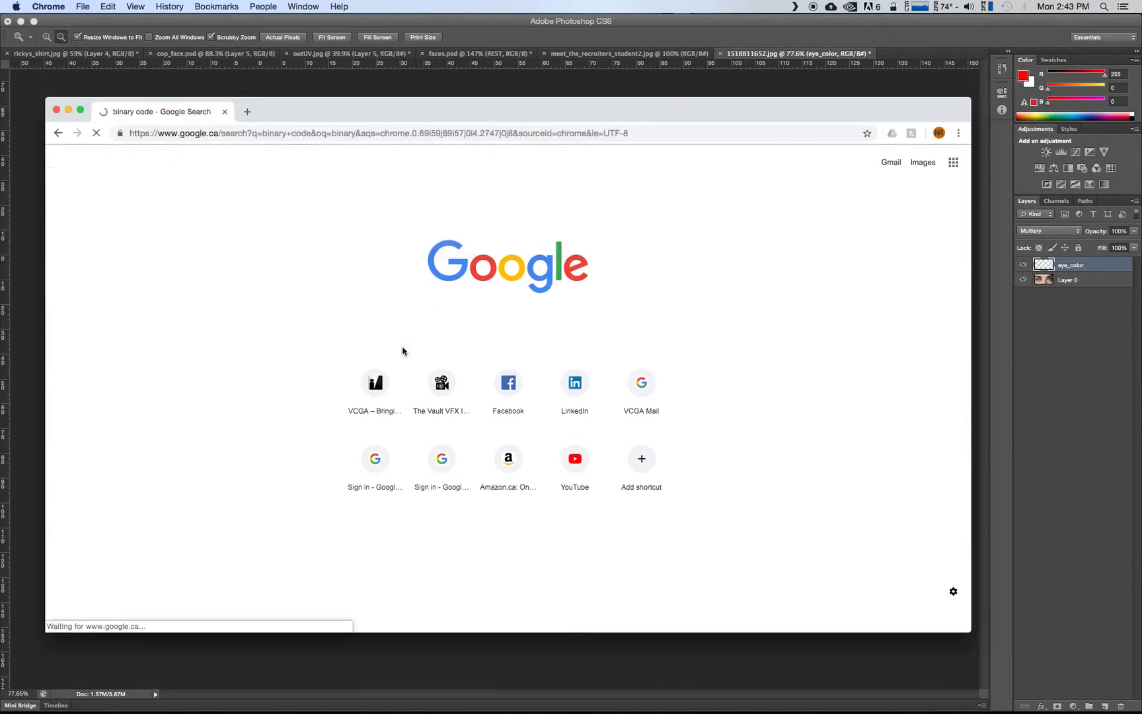
{"action": "left_click", "coordinate": [184, 204]}
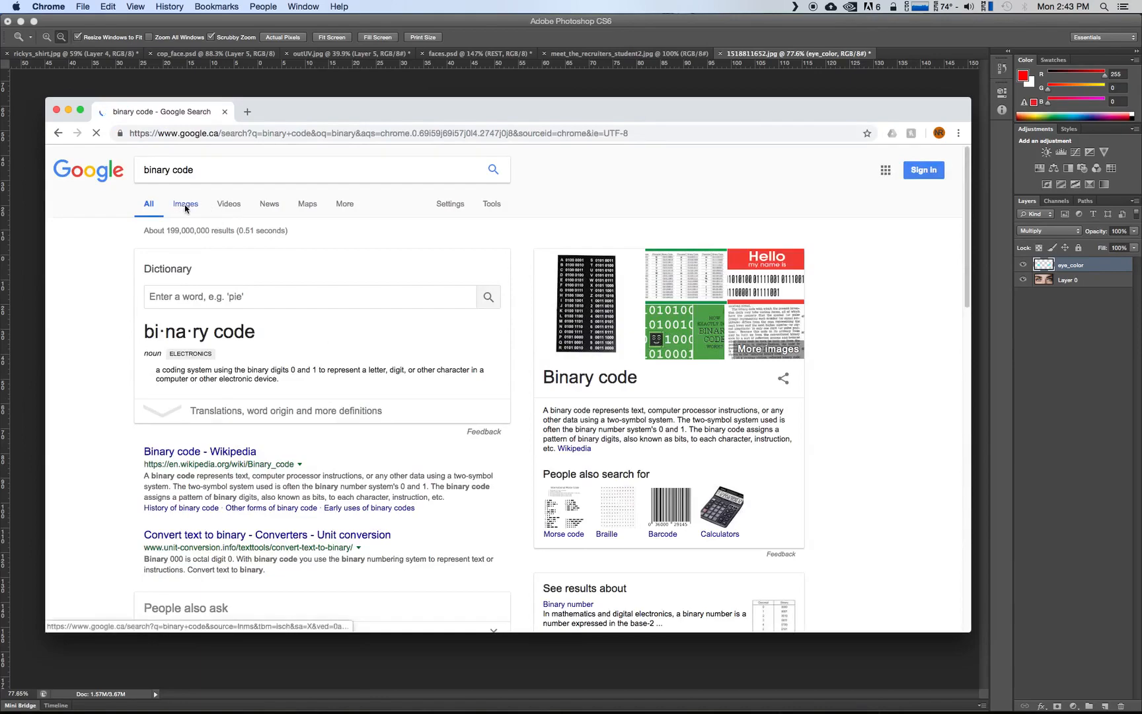
Move the browser window aside and bring the green Binary Code Wall Animation image into the Photoshop eye photo as a new layer
{"action": "left_click_drag", "start_coordinate": [370, 108], "coordinate": [413, 89]}
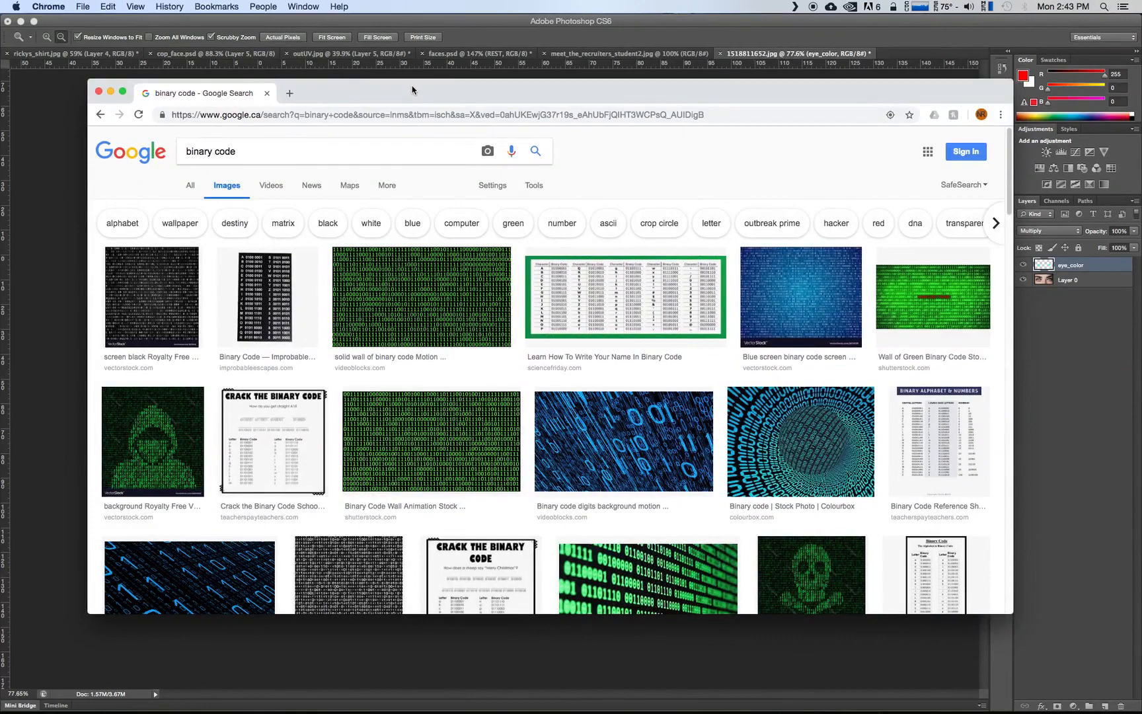
{"action": "left_click_drag", "start_coordinate": [413, 90], "coordinate": [800, 126]}
{"action": "left_click_drag", "start_coordinate": [800, 466], "coordinate": [380, 371]}
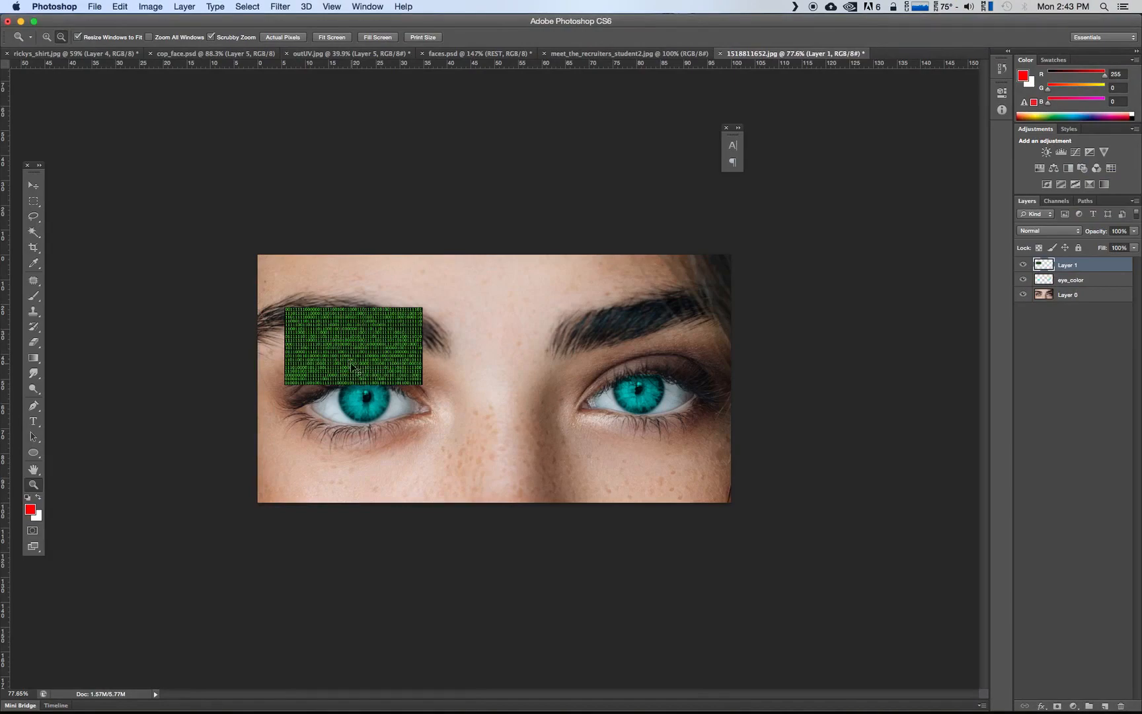
Enlarge the binary code image on Layer 1 to about twice its size and place it over the eye in the photo's left half
{"action": "key", "text": "super+t"}
{"action": "left_click_drag", "start_coordinate": [423, 384], "coordinate": [575, 471]}
{"action": "key", "text": "Return"}
{"action": "key", "text": "z"}
{"action": "left_click", "coordinate": [33, 186]}
{"action": "left_click_drag", "start_coordinate": [436, 329], "coordinate": [410, 322]}
Clone the binary code on Layer 1 over the iris in the photo's right half with the Clone Stamp, undoing the stray last stroke
{"action": "left_click", "coordinate": [33, 312]}
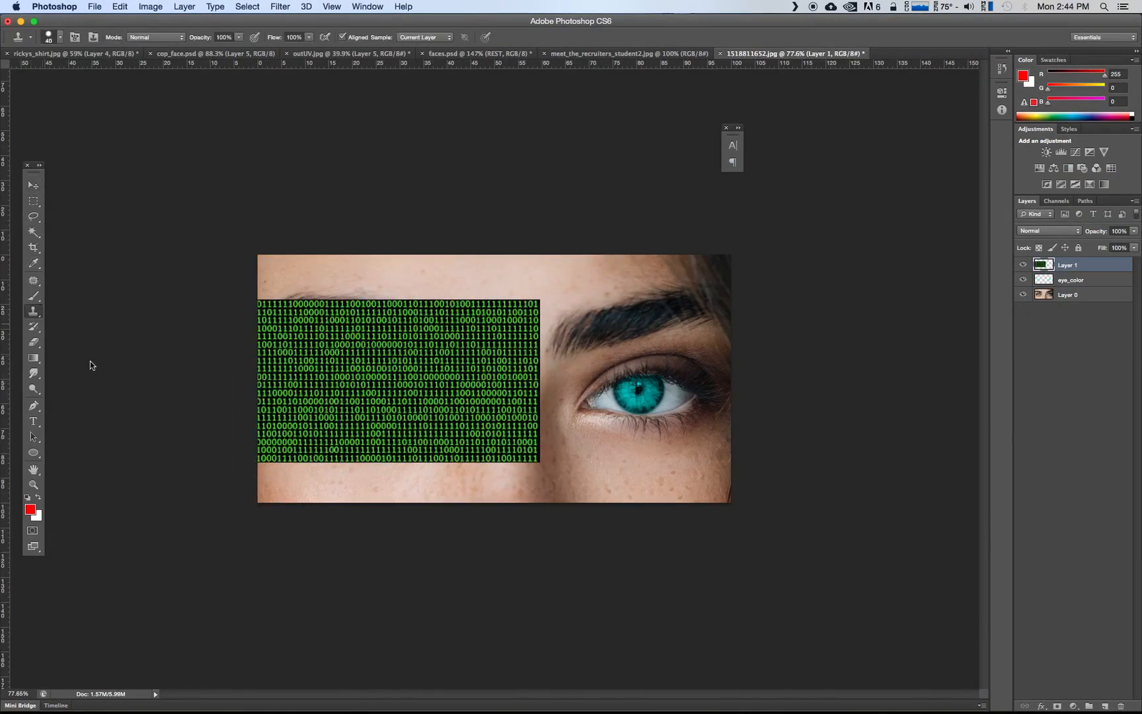
{"action": "left_click", "coordinate": [392, 402], "text": "alt"}
{"action": "mouse_move", "coordinate": [642, 387]}
{"action": "left_mouse_down"}
{"action": "mouse_move", "coordinate": [650, 406]}
{"action": "mouse_move", "coordinate": [653, 370]}
{"action": "left_mouse_up"}
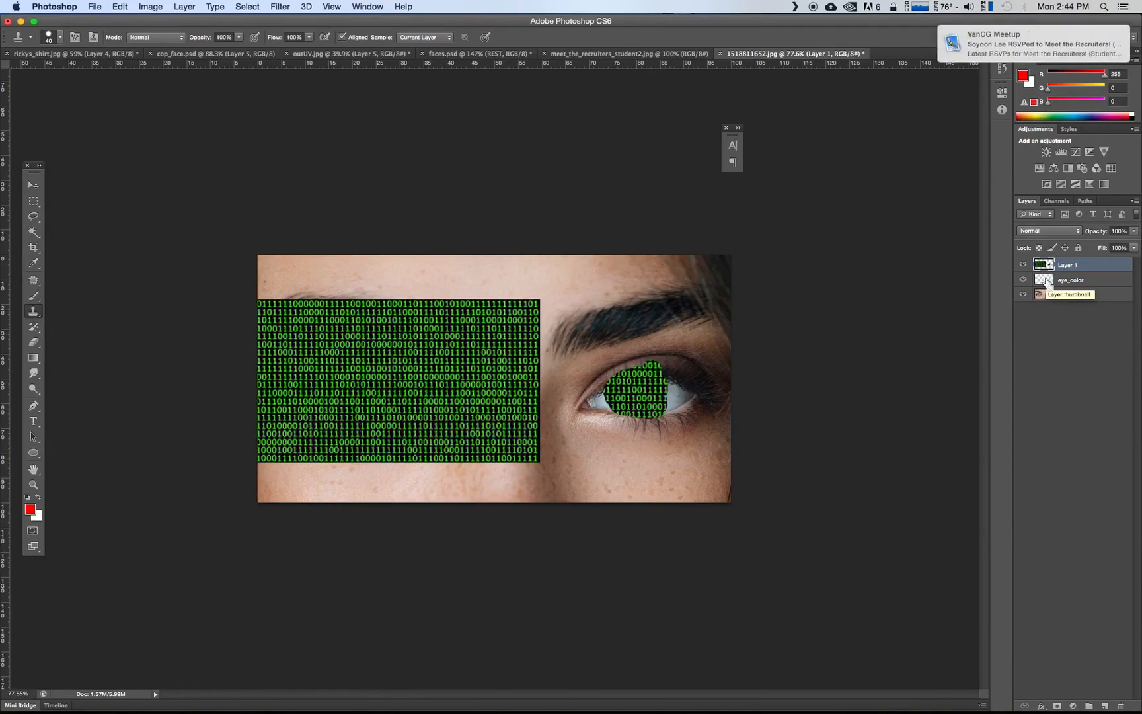
{"action": "left_click_drag", "start_coordinate": [600, 384], "coordinate": [599, 398]}
{"action": "key", "text": "super+z"}
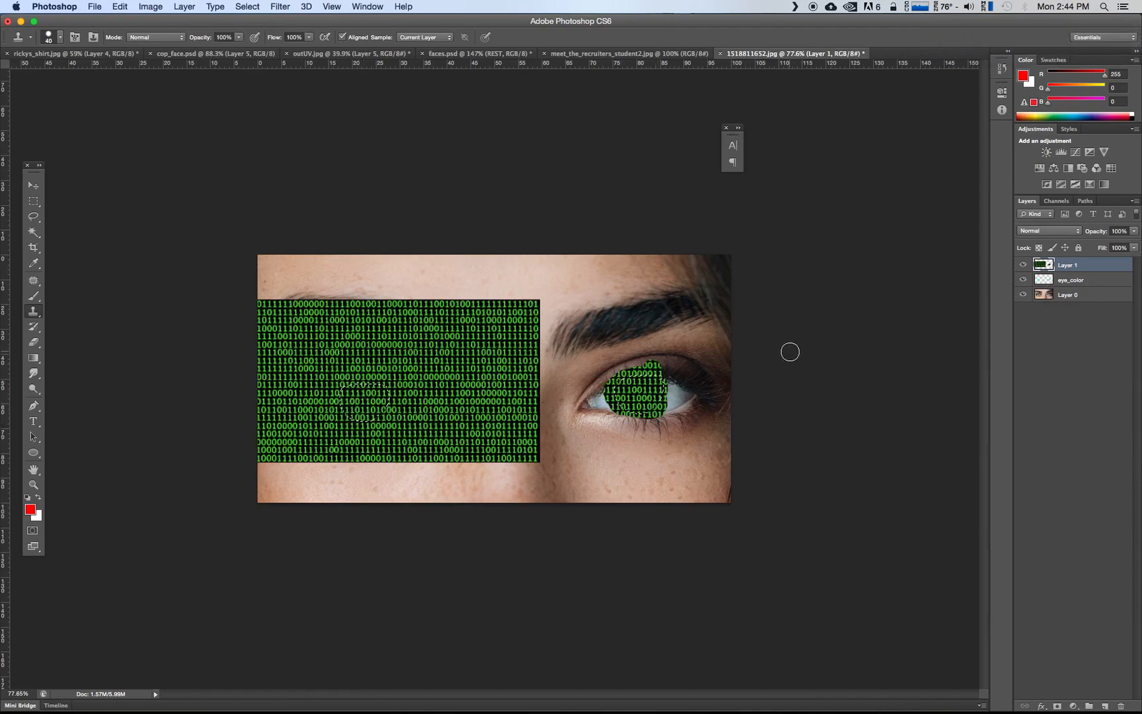
Invert the selection of the eye_color areas, delete the binary code outside the irises on Layer 1, and deselect
{"action": "left_click", "coordinate": [247, 7]}
{"action": "left_click", "coordinate": [257, 55]}
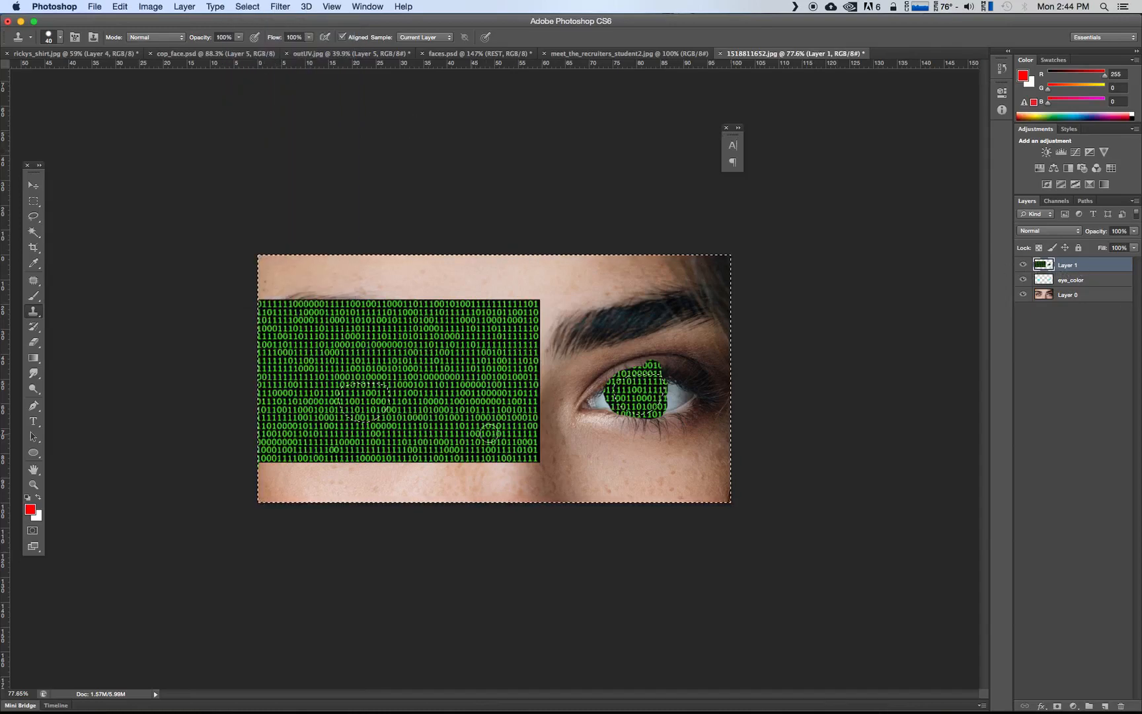
{"action": "key", "text": "Delete"}
{"action": "key", "text": "super+d"}
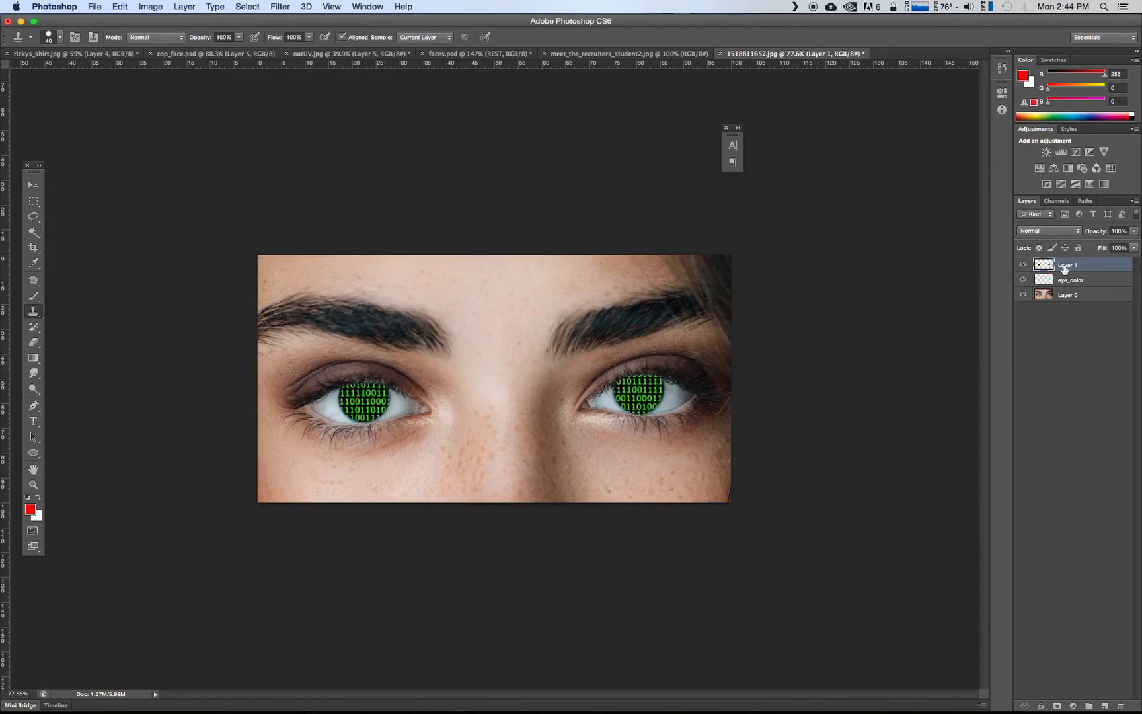
Set Layer 1's blend mode to Overlay and try a lower layer opacity
{"action": "left_click", "coordinate": [1050, 231]}
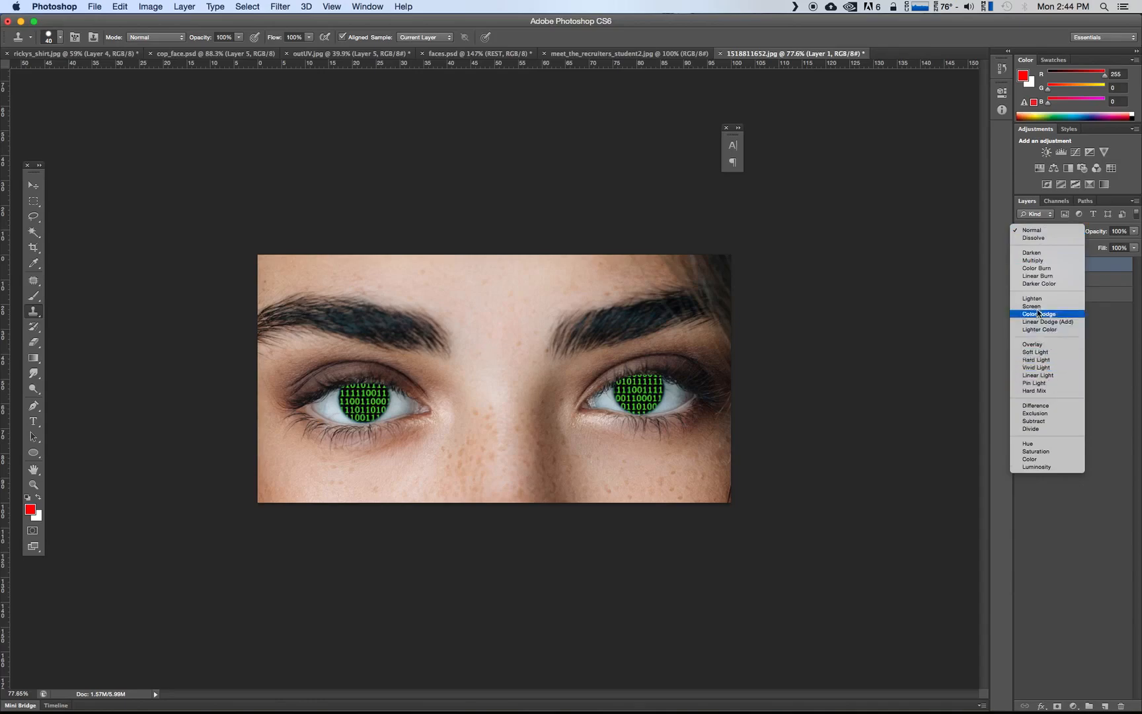
{"action": "left_click", "coordinate": [1043, 344]}
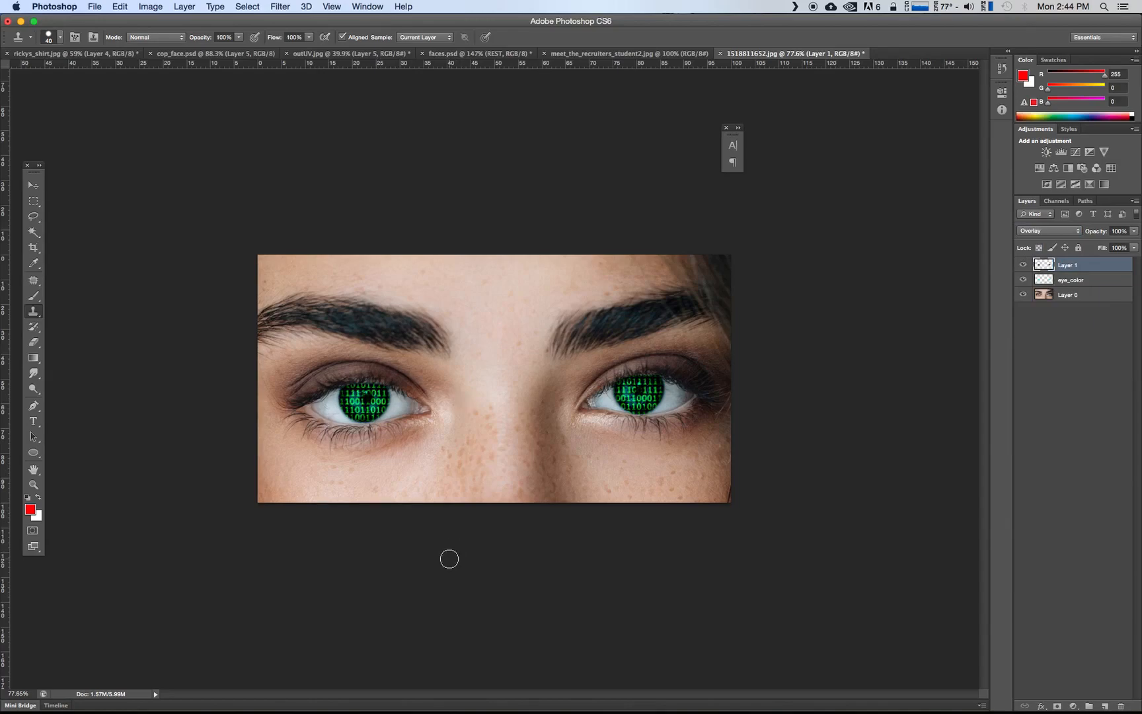
{"action": "left_click", "coordinate": [1133, 233]}
{"action": "left_click_drag", "start_coordinate": [1131, 243], "coordinate": [1106, 241]}
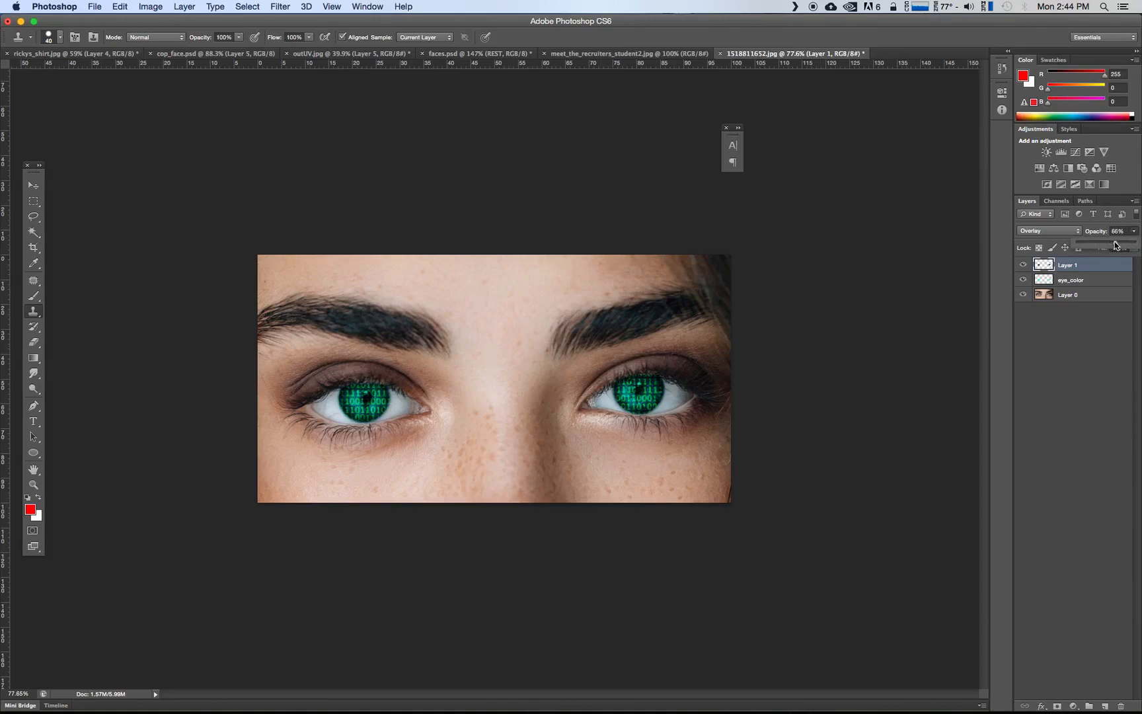
Try the Screen blend mode on Layer 1 at 100% opacity, and return it to Overlay
{"action": "left_click", "coordinate": [1059, 229]}
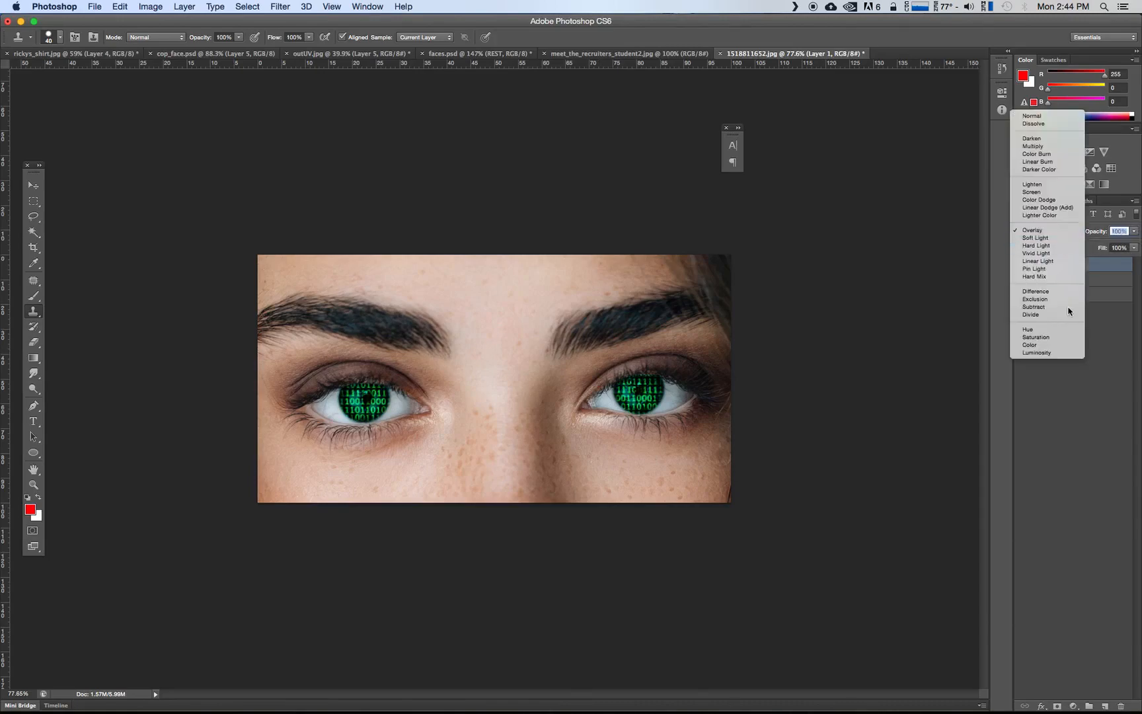
{"action": "left_click", "coordinate": [1031, 192]}
{"action": "left_click", "coordinate": [1050, 231]}
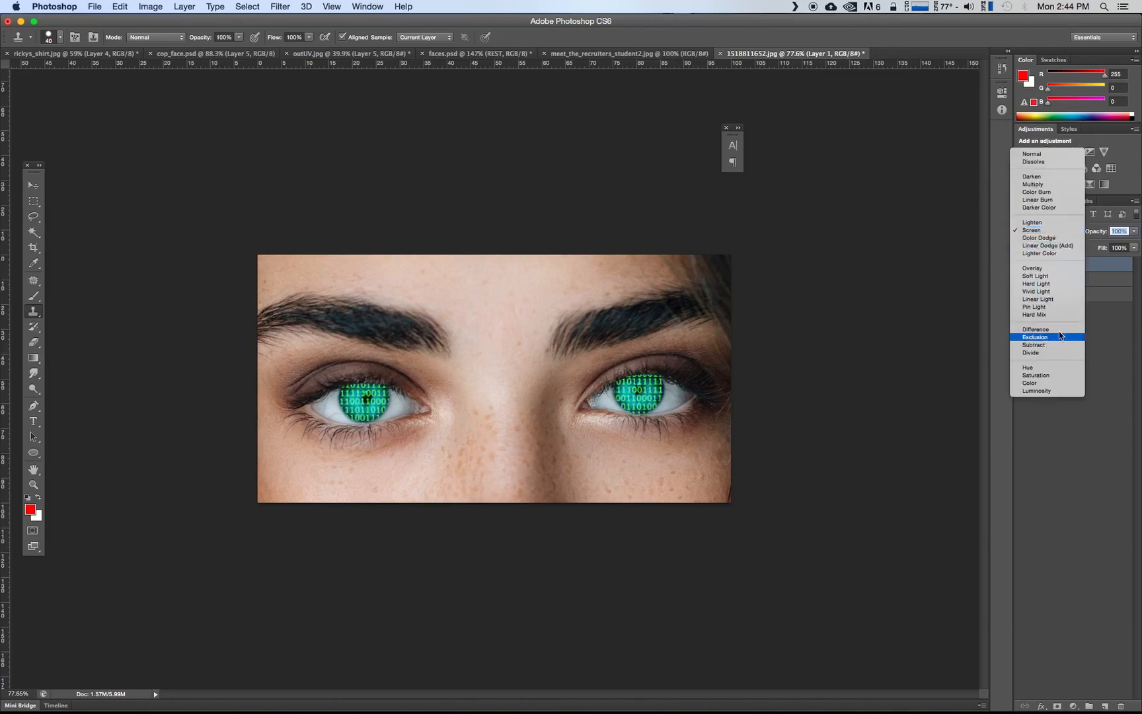
{"action": "left_click", "coordinate": [1033, 249]}
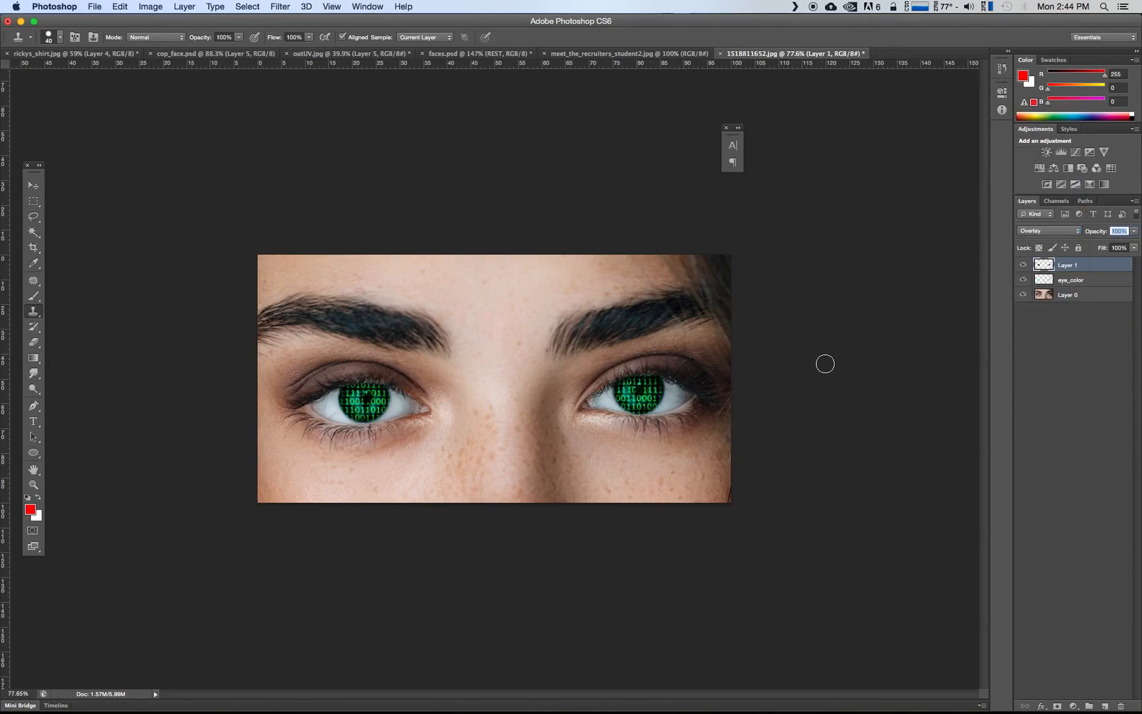
Hide and show the eye_color layer to compare its effect beneath the binary code, and activate the Move tool
{"action": "left_click", "coordinate": [1025, 280]}
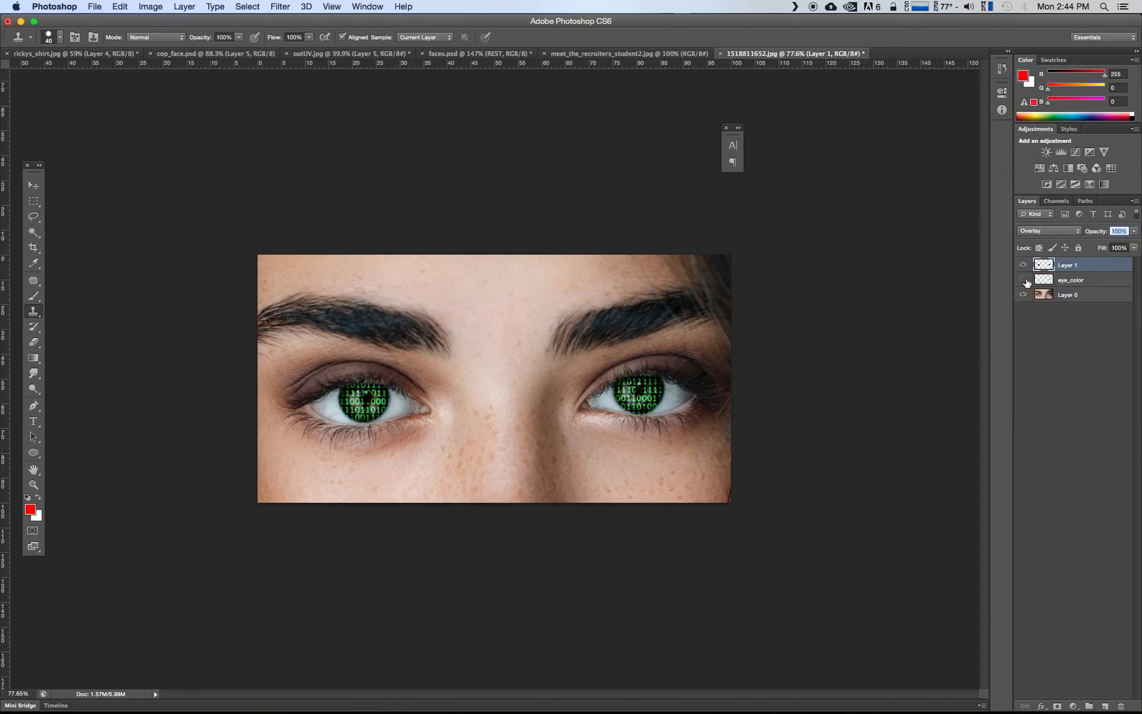
{"action": "left_click", "coordinate": [1025, 281]}
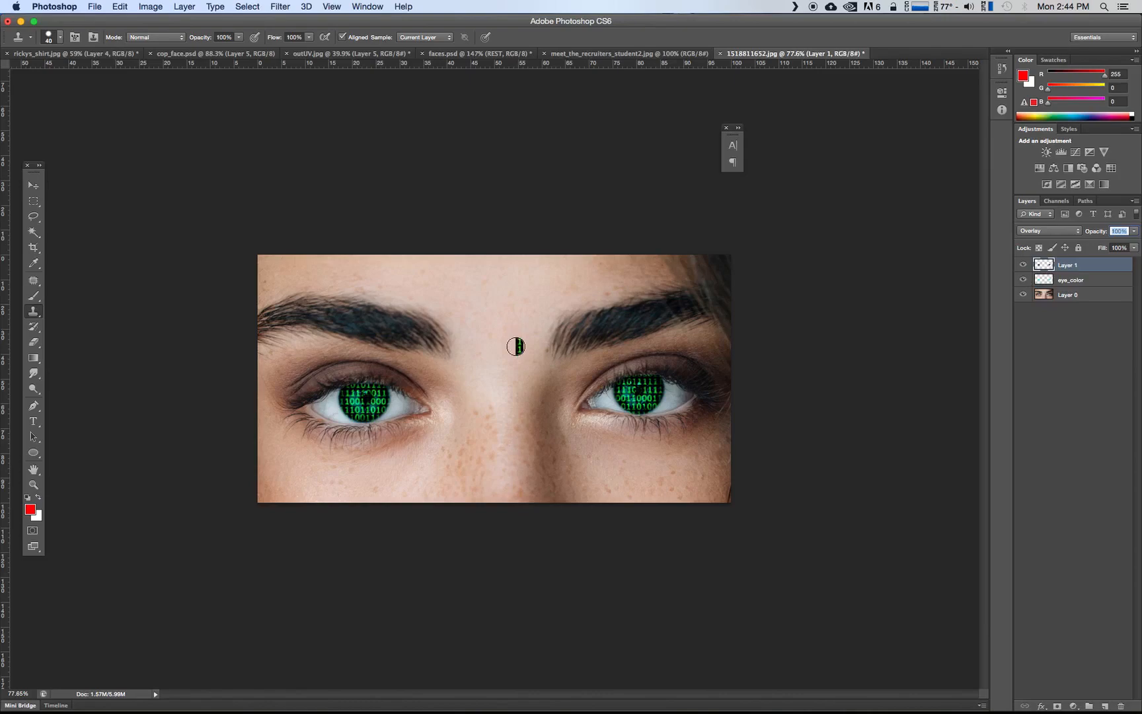
{"action": "left_click", "coordinate": [33, 185]}
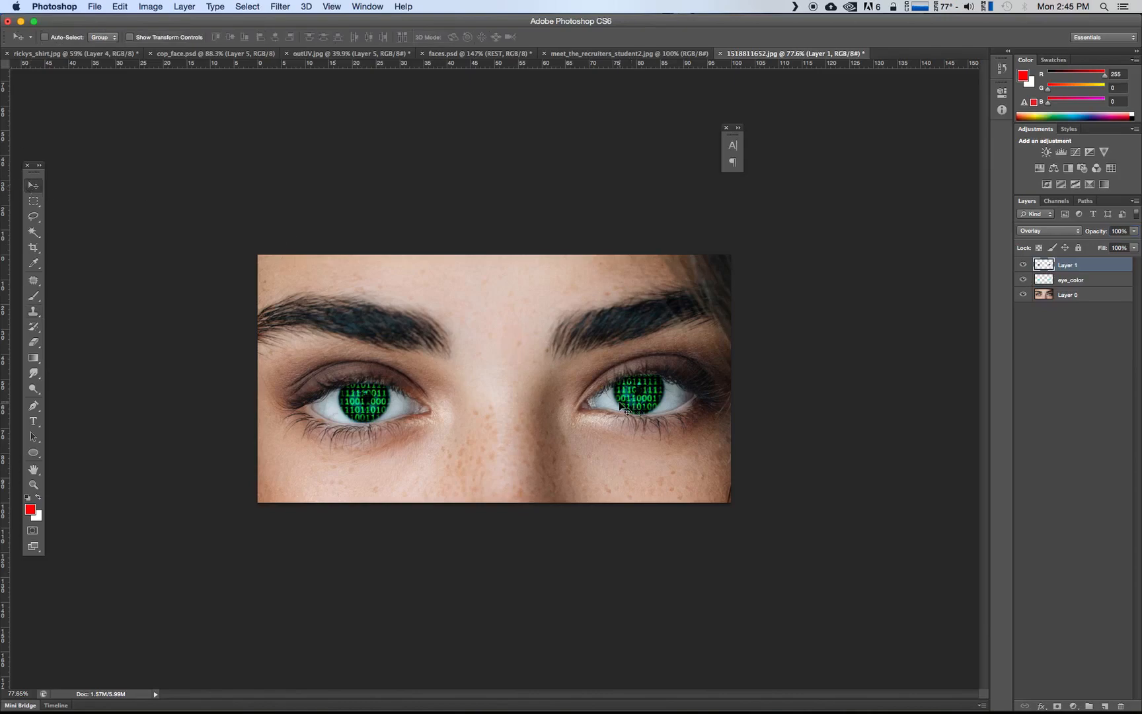